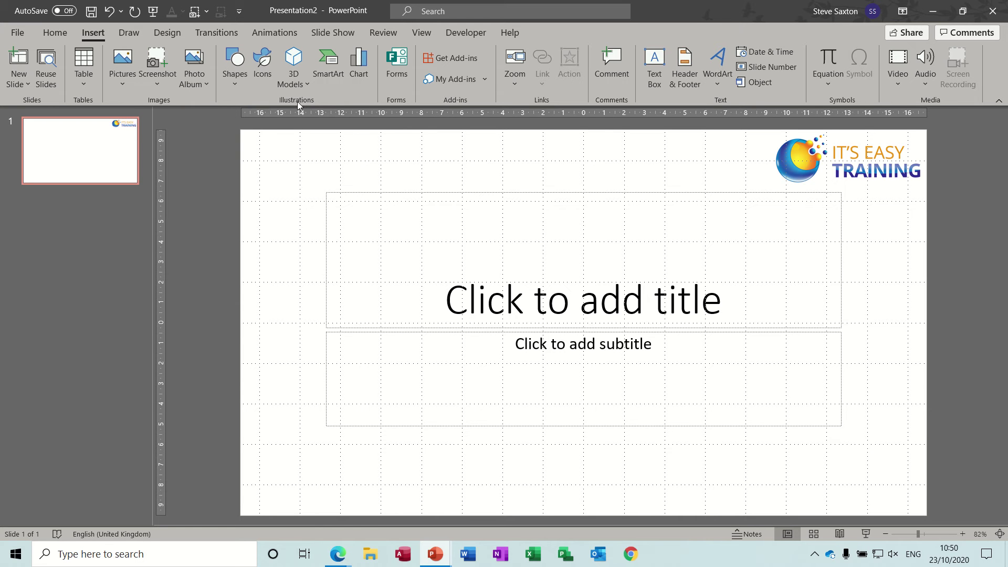
Browse the Shapes gallery, then close it without adding a shape.
{"action": "left_click", "coordinate": [234, 84]}
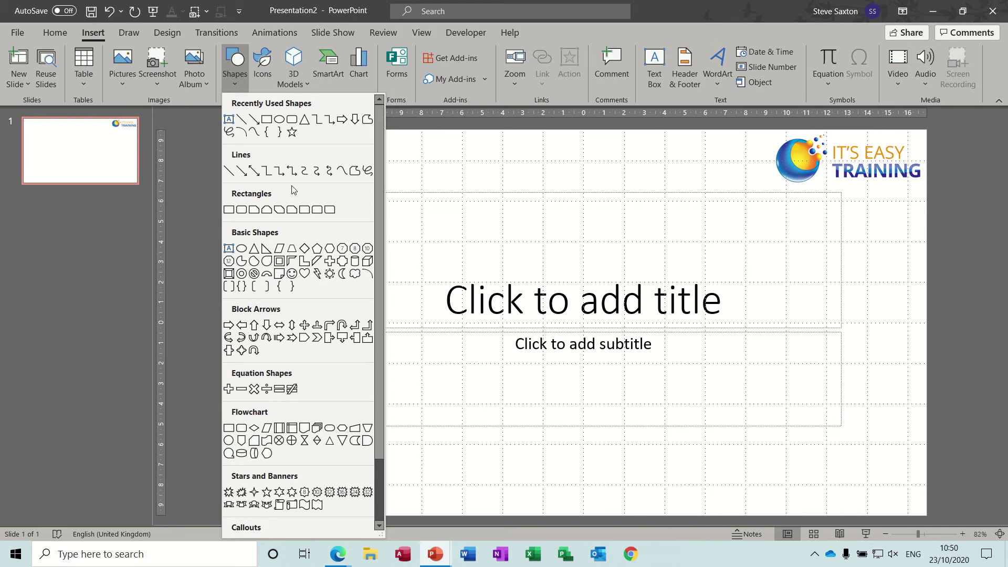
{"action": "left_click", "coordinate": [410, 175]}
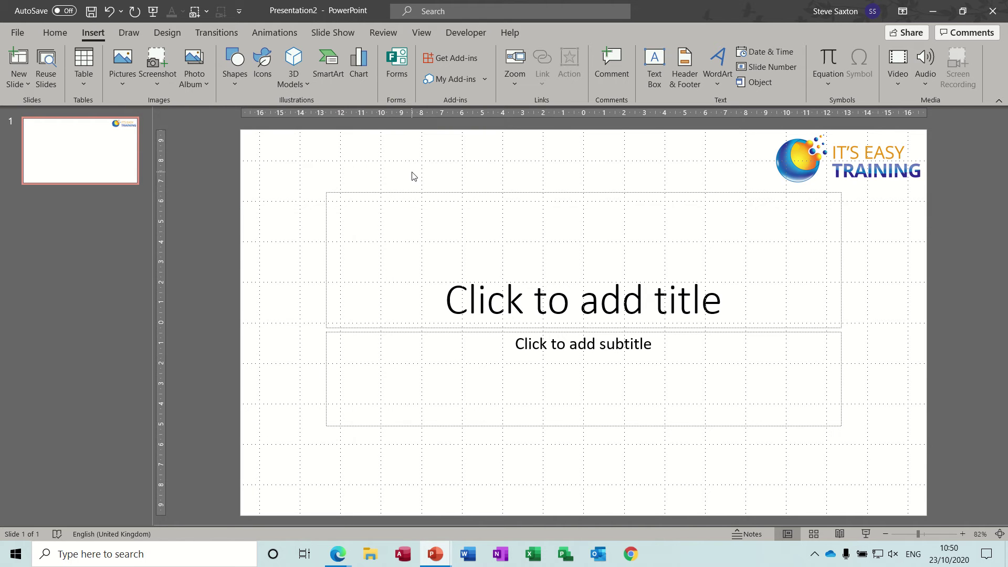
{"action": "left_click", "coordinate": [263, 63]}
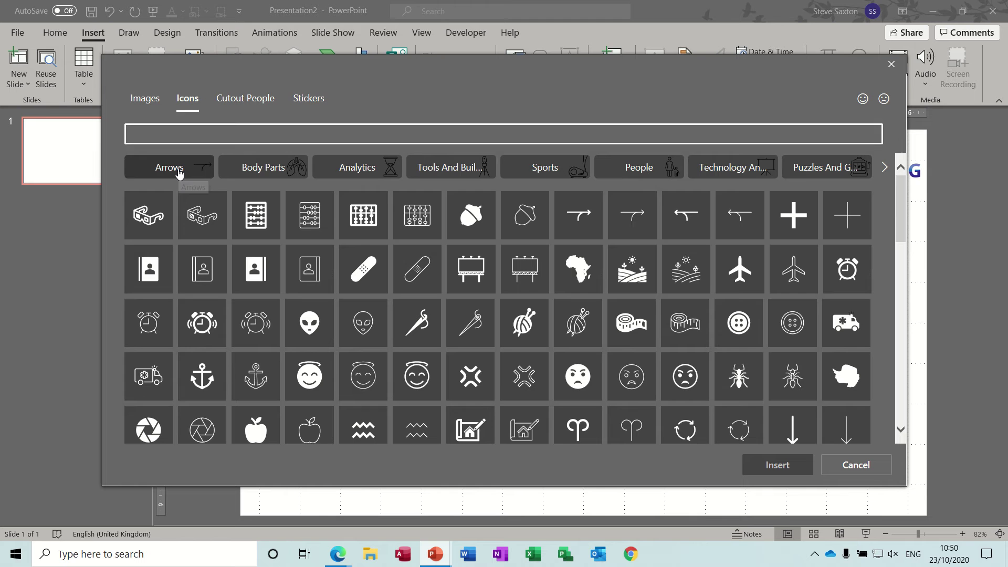
{"action": "left_click", "coordinate": [187, 178]}
{"action": "left_click", "coordinate": [264, 173]}
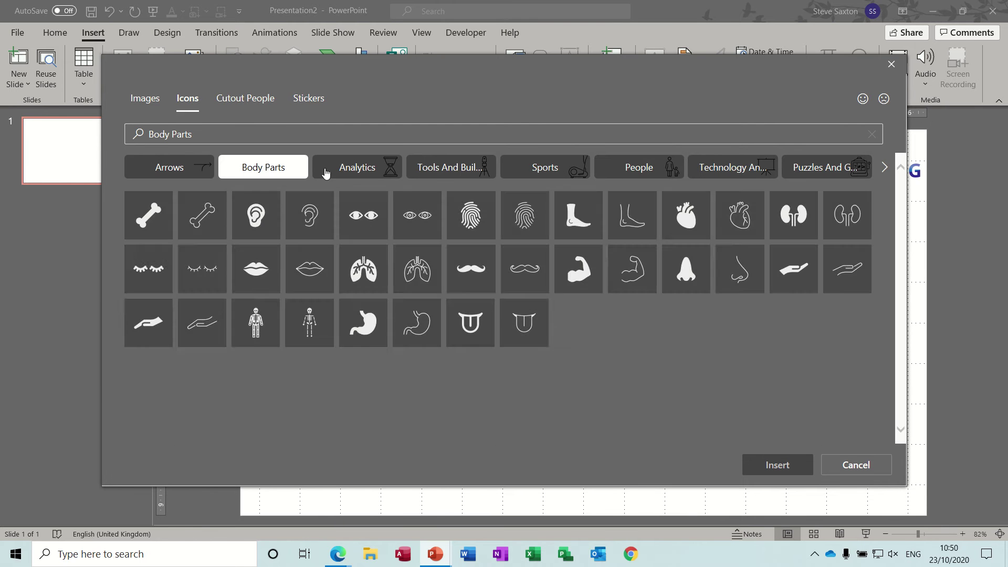
{"action": "left_click", "coordinate": [351, 170]}
{"action": "left_click", "coordinate": [440, 175]}
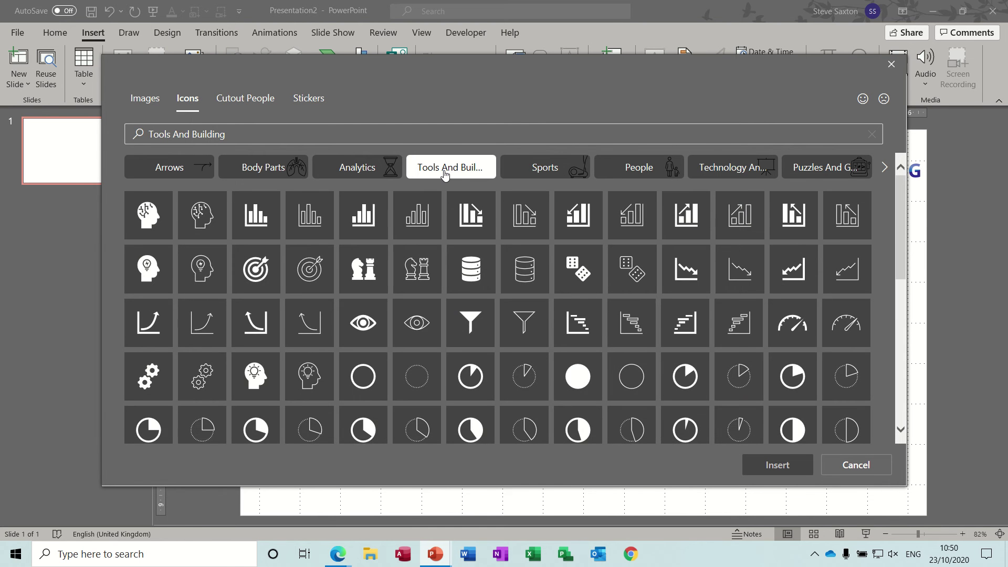
{"action": "left_click", "coordinate": [535, 172]}
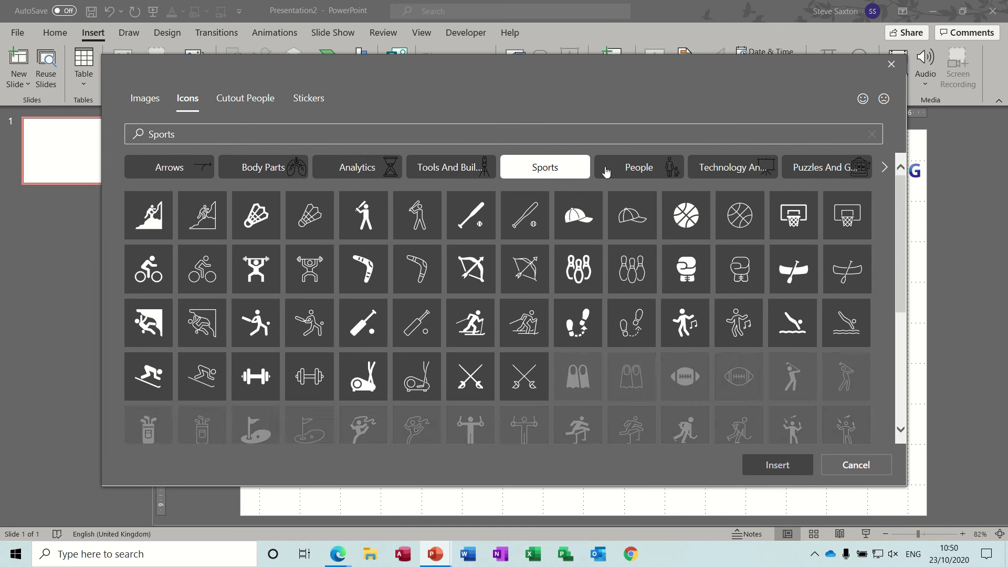
{"action": "left_click", "coordinate": [637, 169]}
{"action": "left_click", "coordinate": [724, 169]}
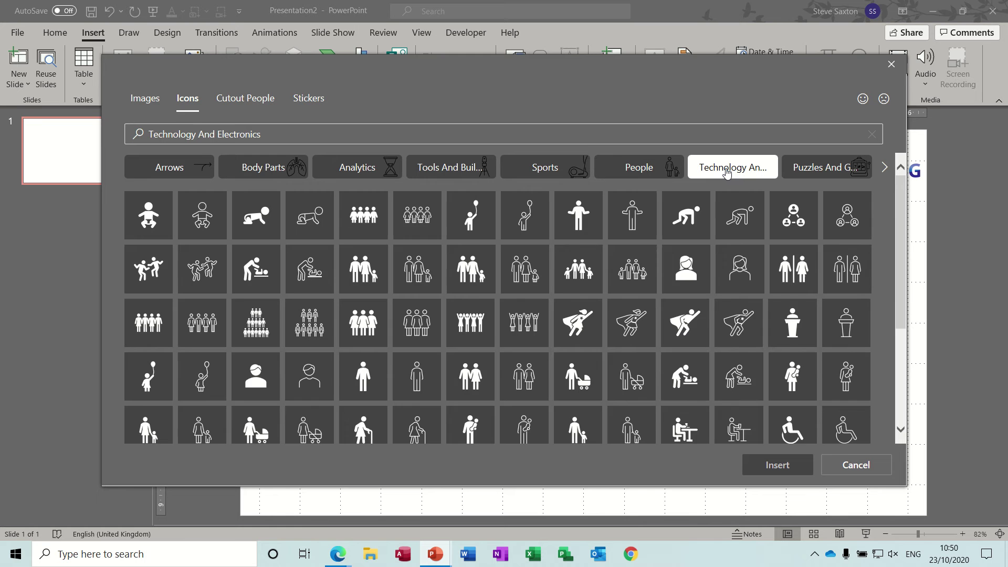
{"action": "left_click", "coordinate": [811, 173]}
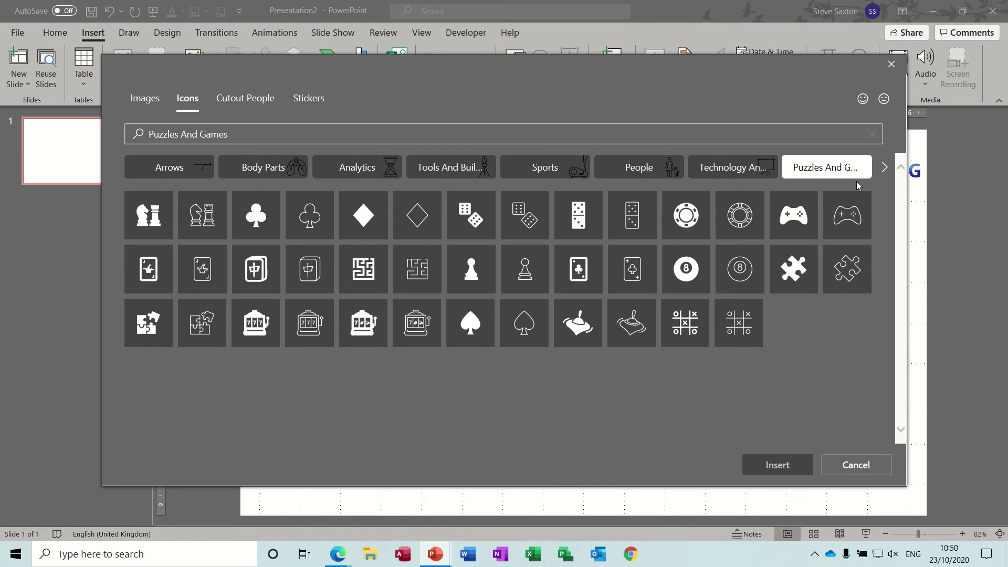
{"action": "left_click", "coordinate": [885, 168]}
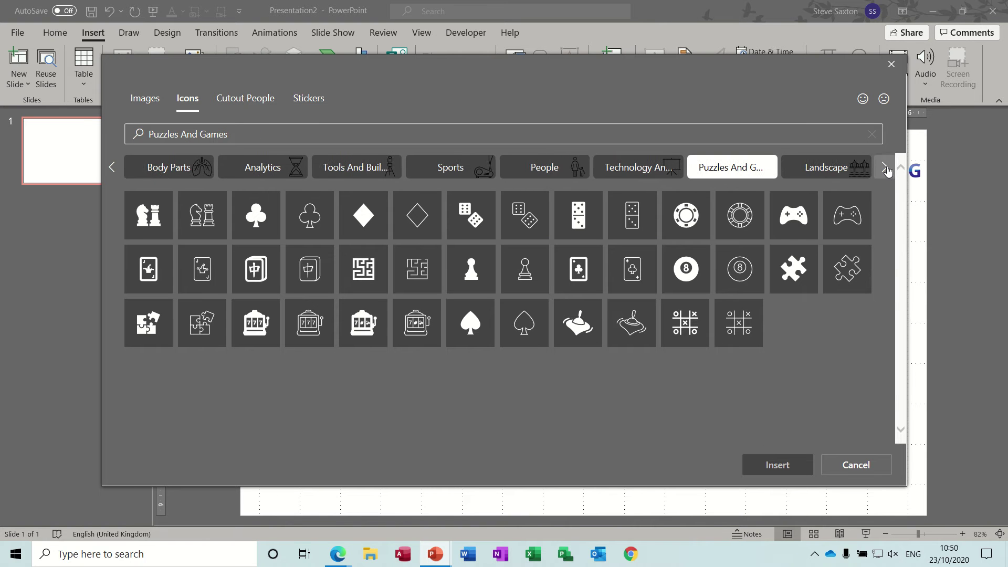
{"action": "left_click", "coordinate": [885, 167]}
{"action": "left_click", "coordinate": [730, 170]}
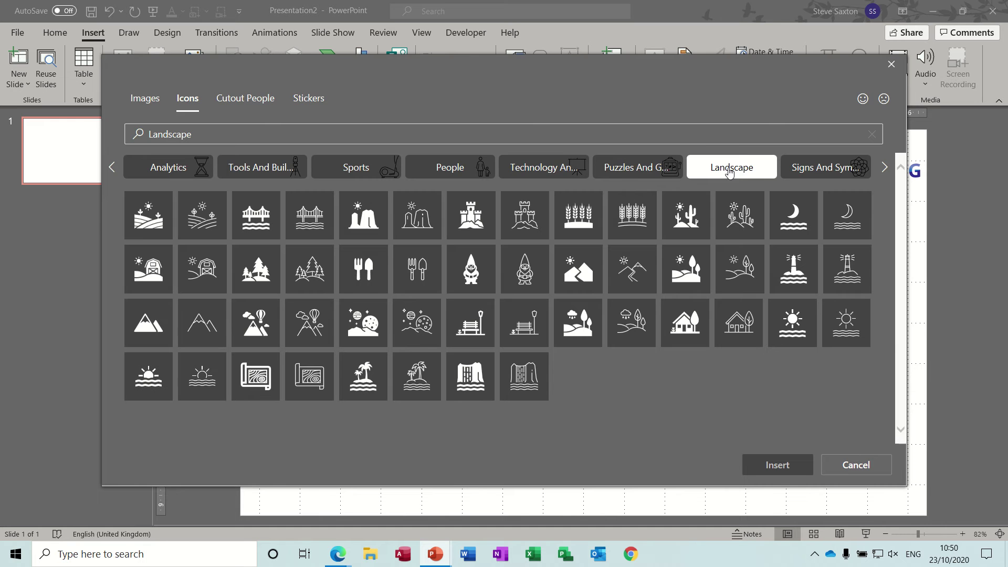
{"action": "left_click", "coordinate": [853, 464]}
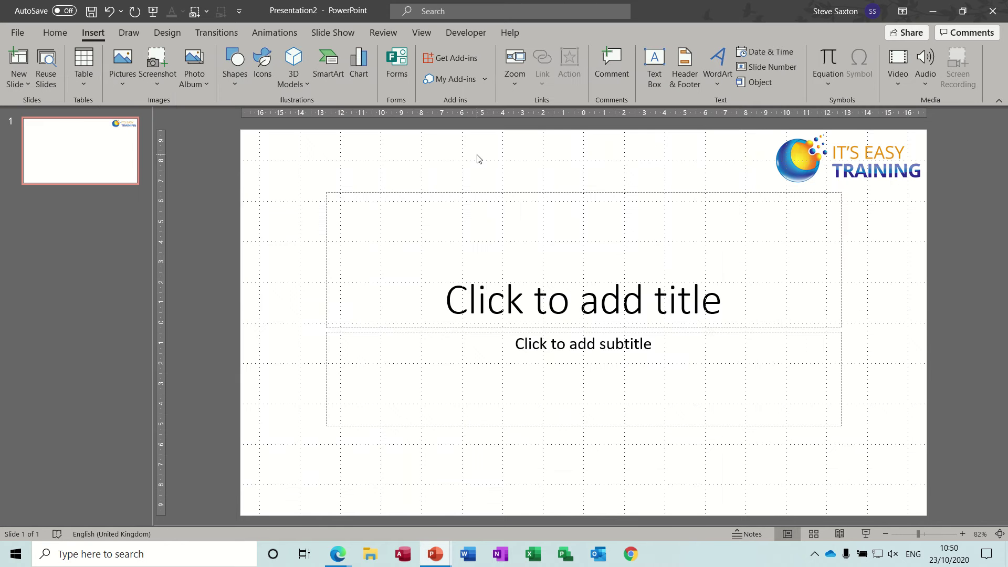
Search stock images for 'sea' and insert the swimming sea turtle photo onto the title slide.
{"action": "left_click", "coordinate": [126, 90]}
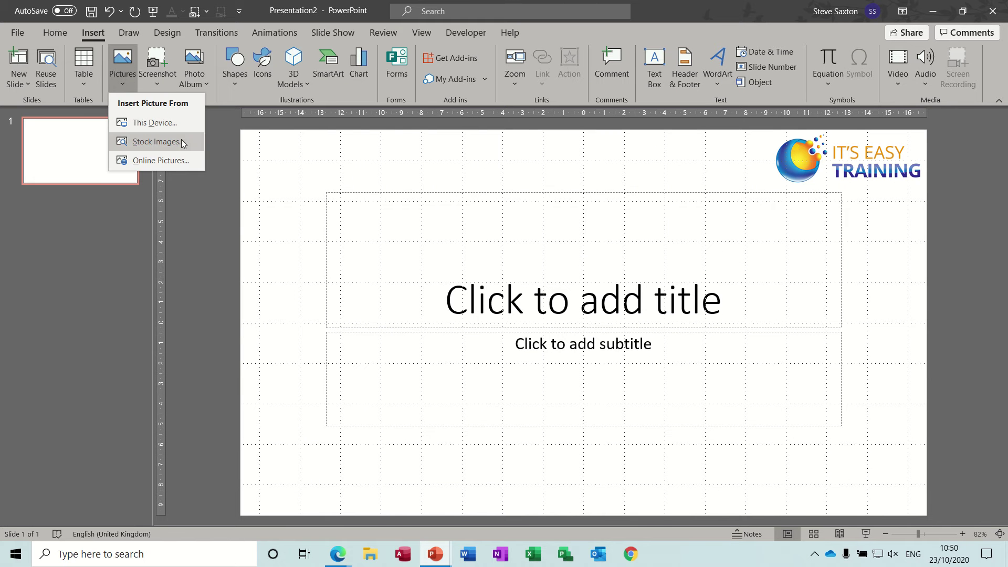
{"action": "left_click", "coordinate": [146, 141]}
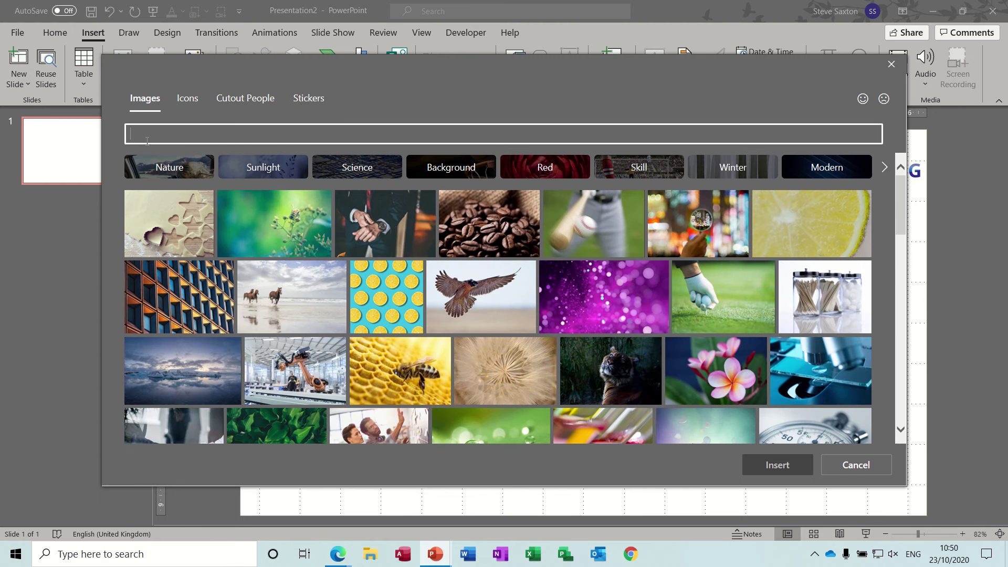
{"action": "mouse_move", "coordinate": [251, 220]}
{"action": "type", "text": "a"}
{"action": "key", "text": "BackSpace"}
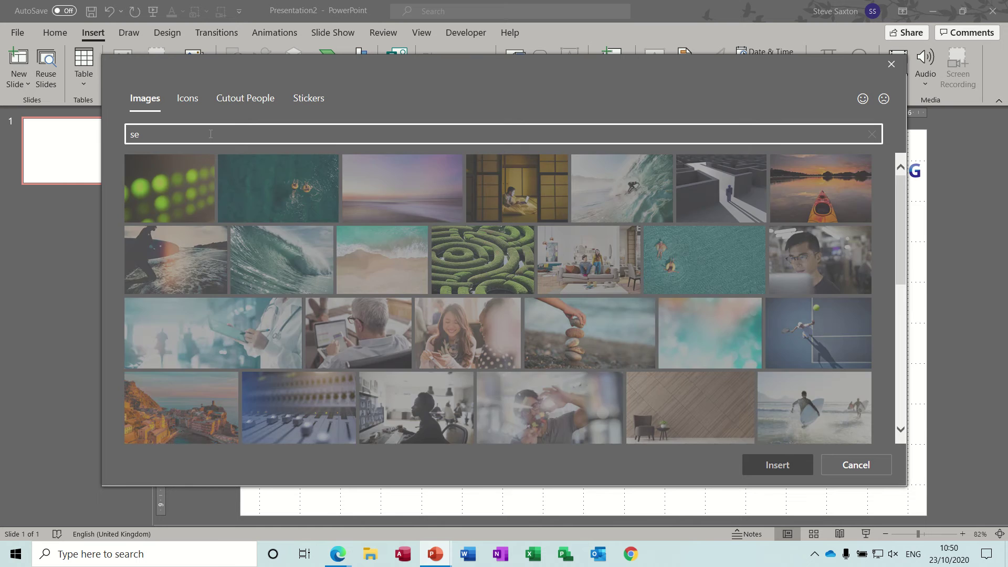
{"action": "type", "text": "a"}
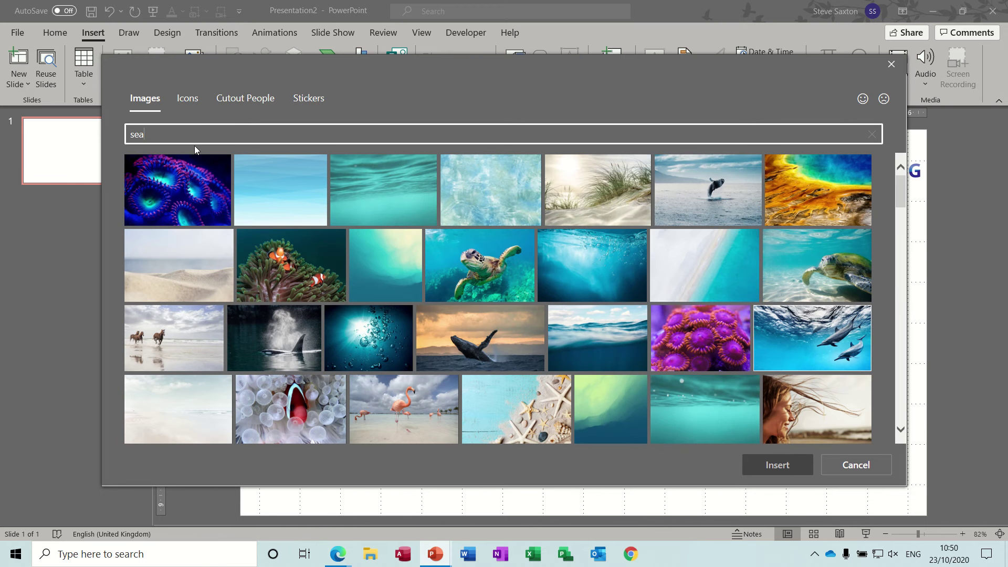
{"action": "mouse_move", "coordinate": [200, 206]}
{"action": "left_click", "coordinate": [523, 240]}
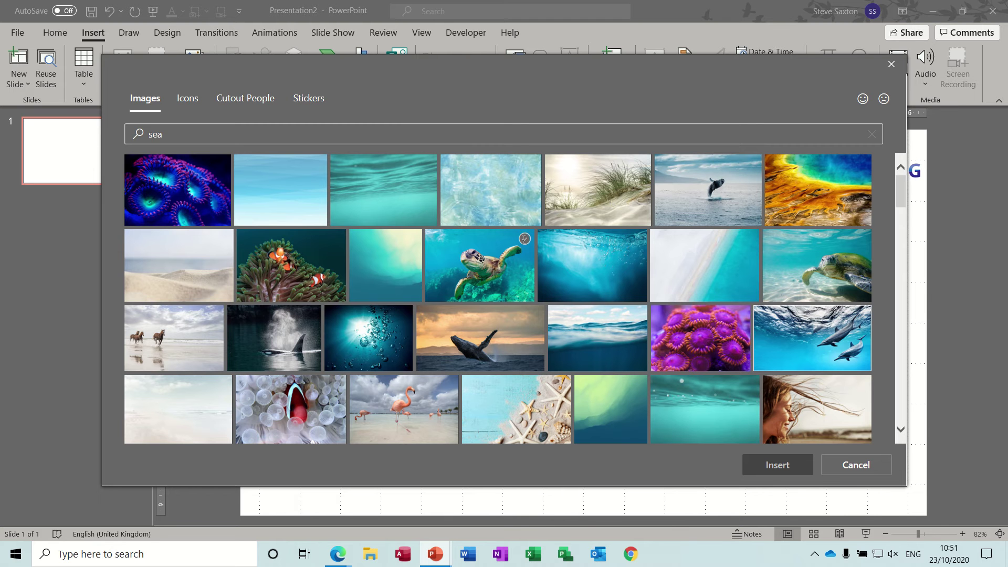
{"action": "left_click", "coordinate": [765, 465]}
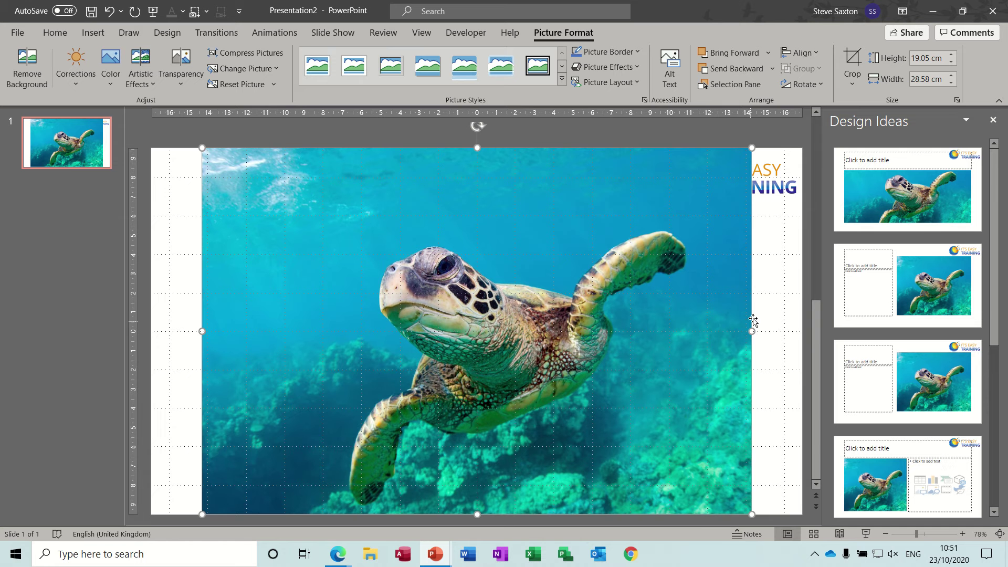
Move the turtle photo to the top-left corner and enlarge it to 22.57 × 33.87 cm.
{"action": "left_click_drag", "start_coordinate": [449, 241], "coordinate": [399, 228]}
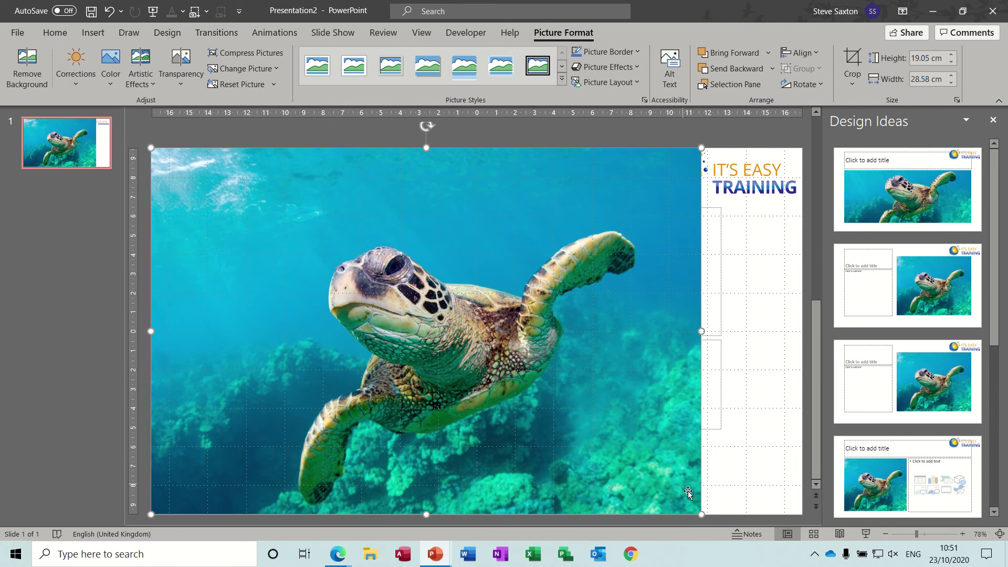
{"action": "left_click_drag", "start_coordinate": [699, 513], "coordinate": [802, 522]}
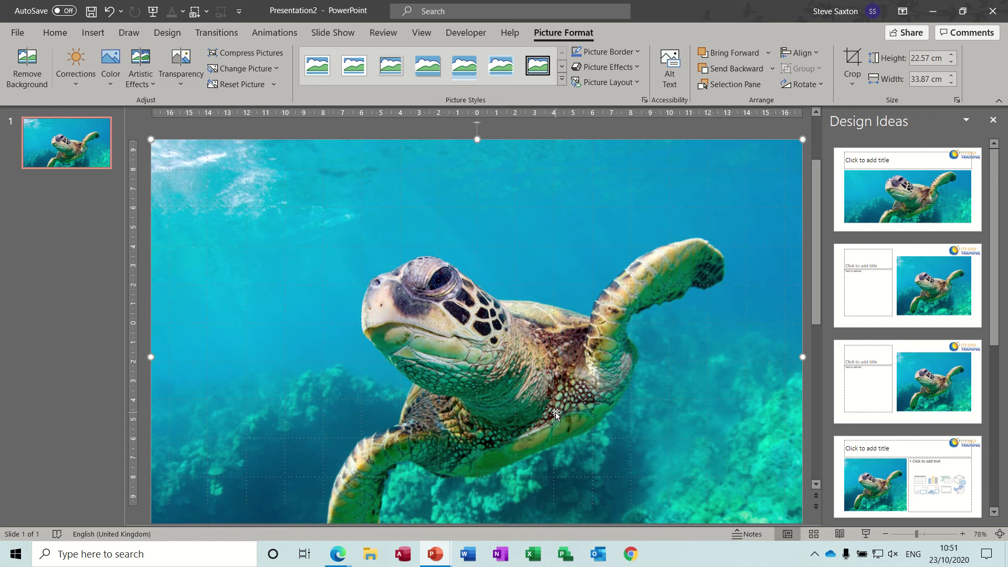
{"action": "left_click", "coordinate": [257, 132]}
{"action": "left_click", "coordinate": [352, 260]}
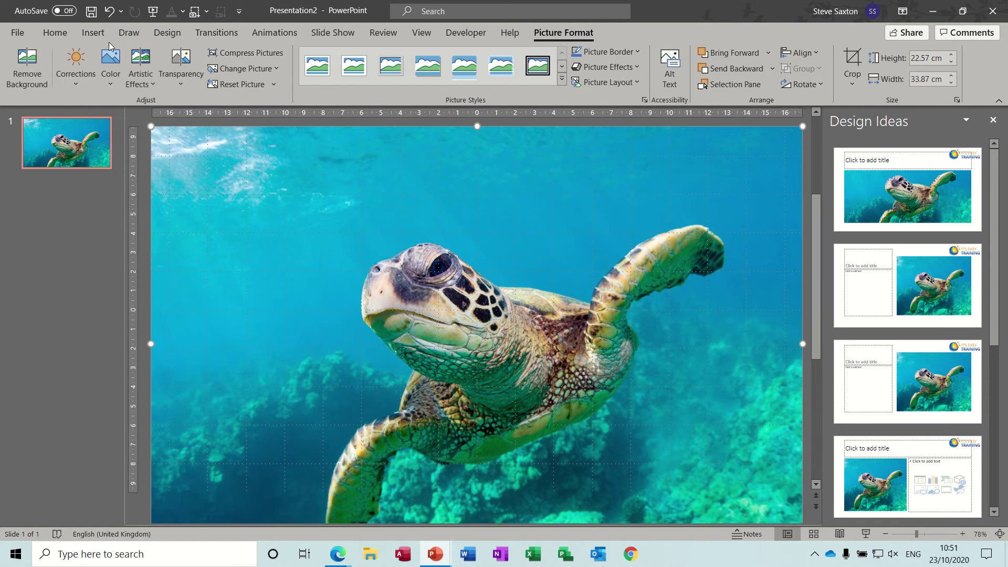
{"action": "left_click", "coordinate": [93, 33]}
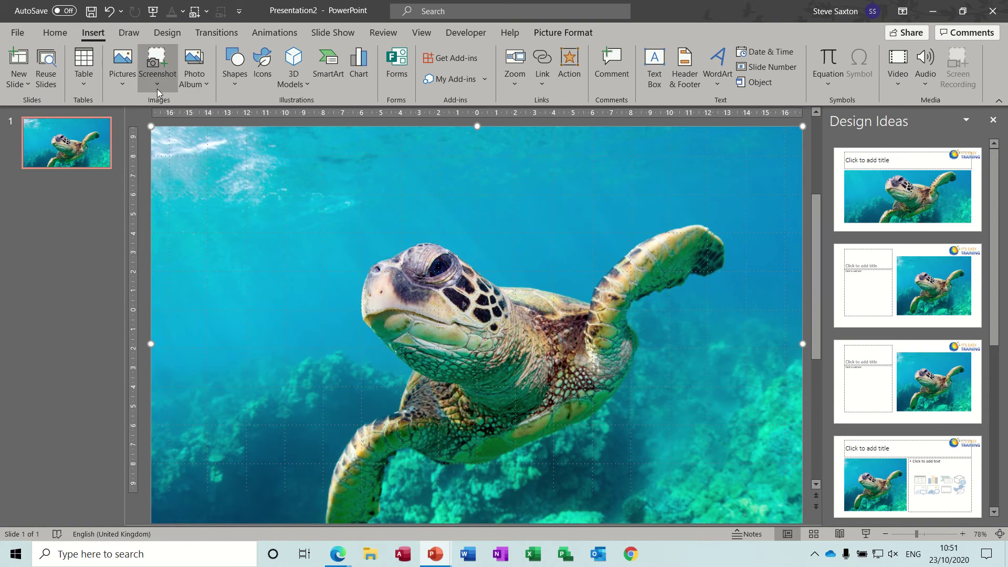
Search stock 3D models for 'fish' and insert the animated tropical fish-group model.
{"action": "left_click", "coordinate": [307, 85]}
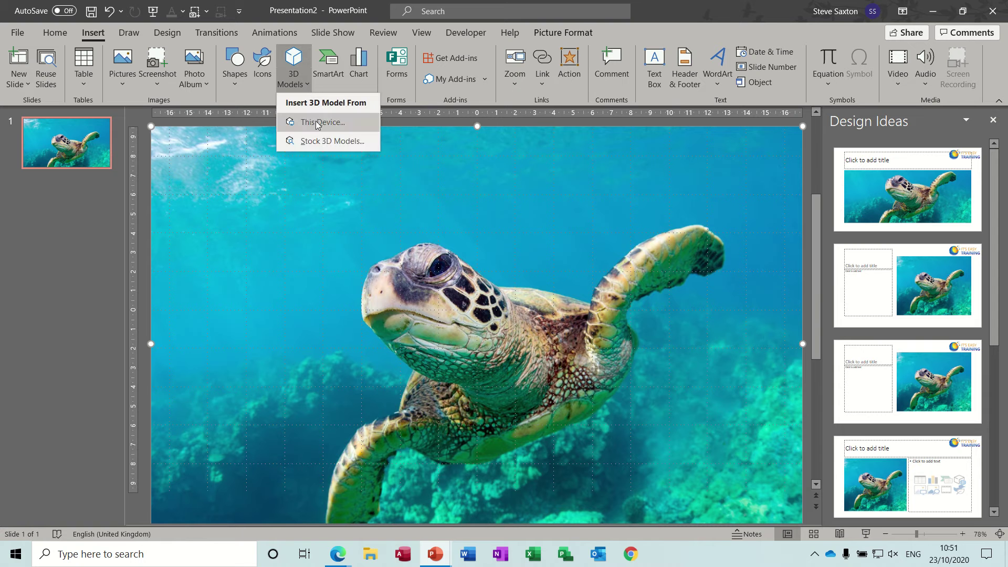
{"action": "left_click", "coordinate": [334, 142]}
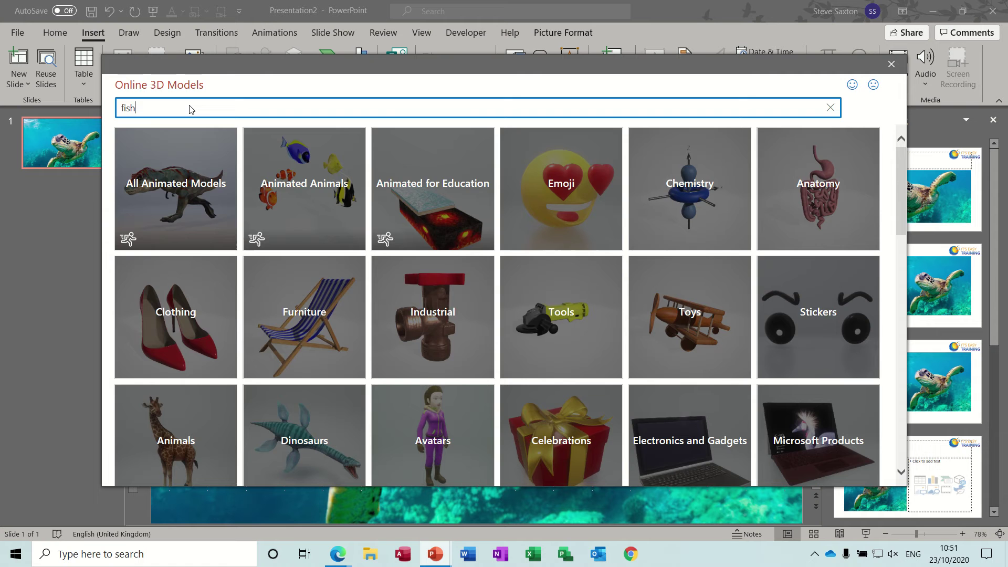
{"action": "type", "text": "fish"}
{"action": "key", "text": "Return"}
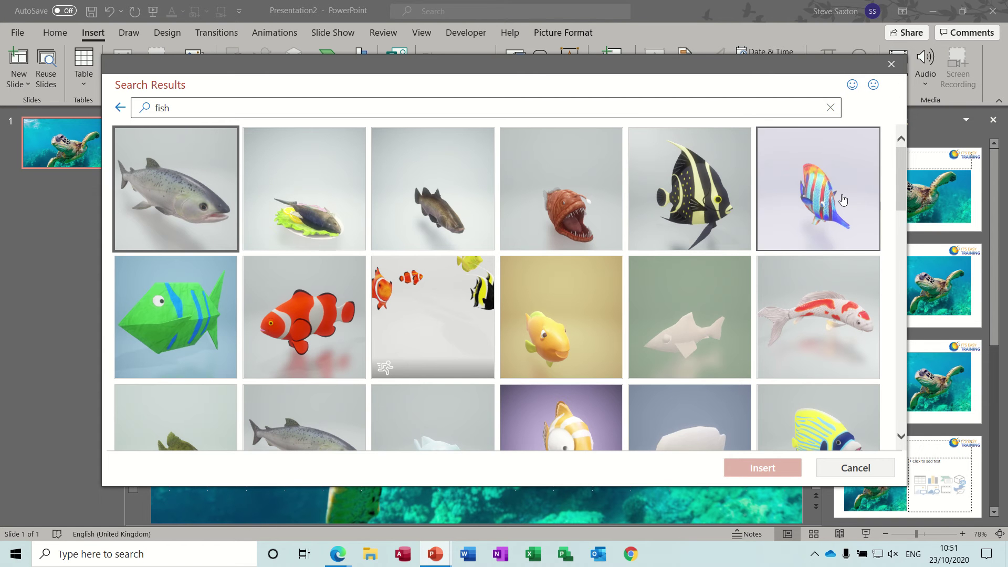
{"action": "left_click_drag", "start_coordinate": [900, 193], "coordinate": [931, 252]}
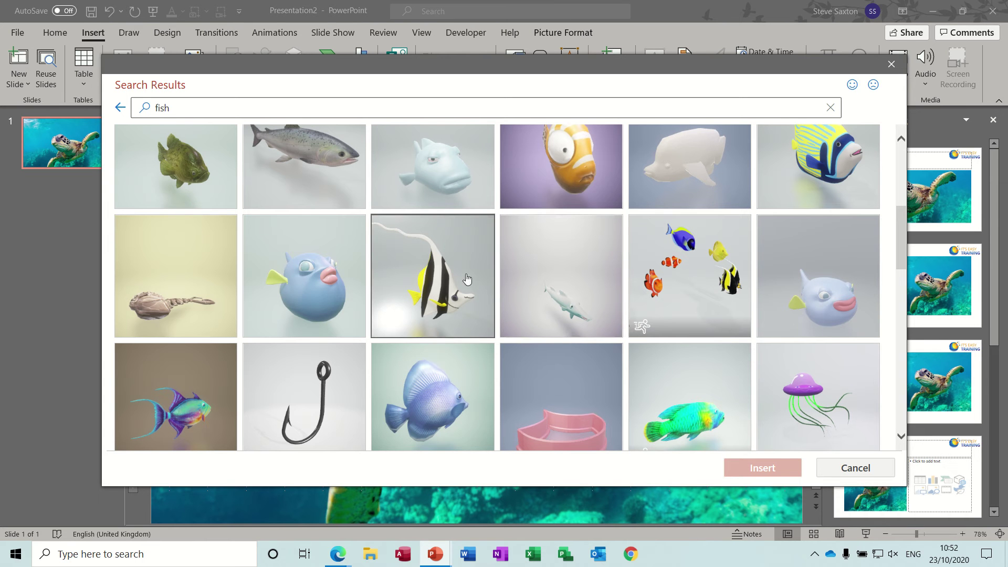
{"action": "left_click", "coordinate": [695, 290]}
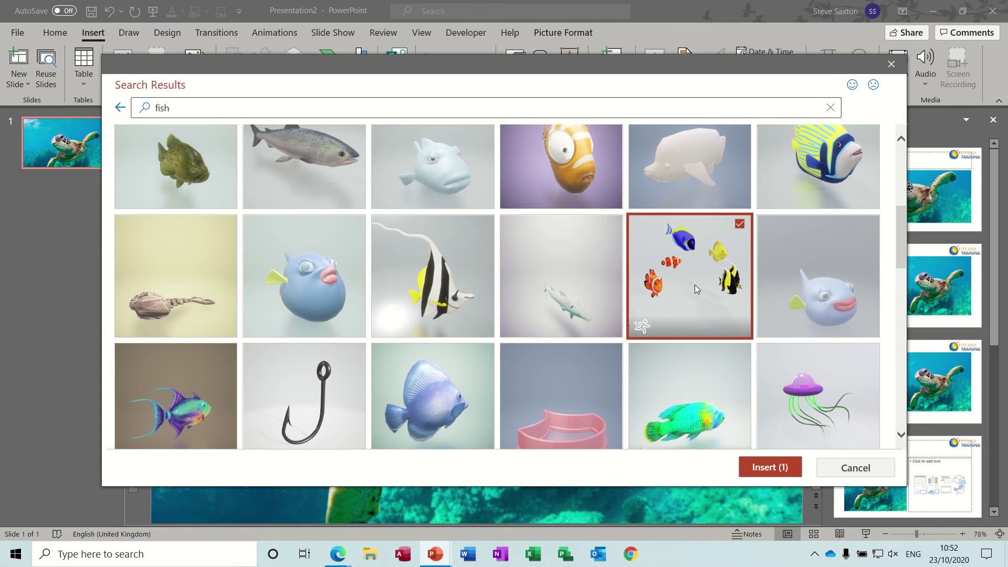
{"action": "left_click", "coordinate": [758, 466]}
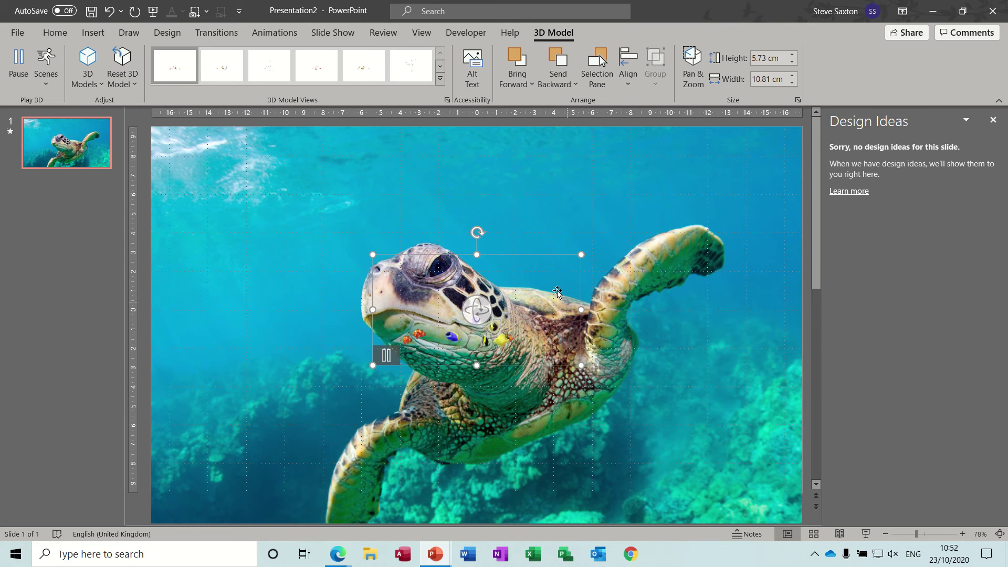
Drag the fish model to the upper-left of the slide above the turtle, then deselect it.
{"action": "left_click_drag", "start_coordinate": [551, 286], "coordinate": [337, 166]}
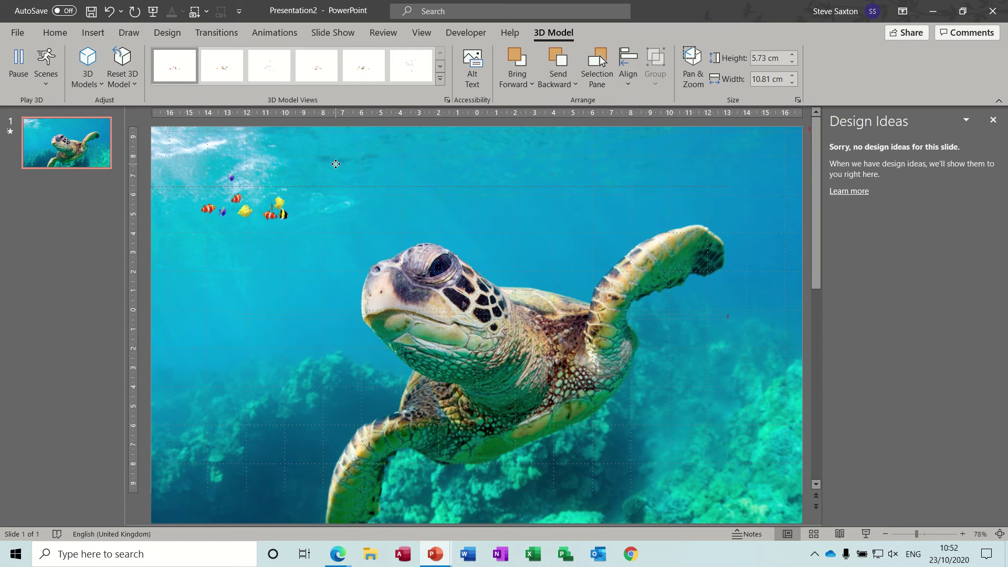
{"action": "left_click", "coordinate": [559, 184]}
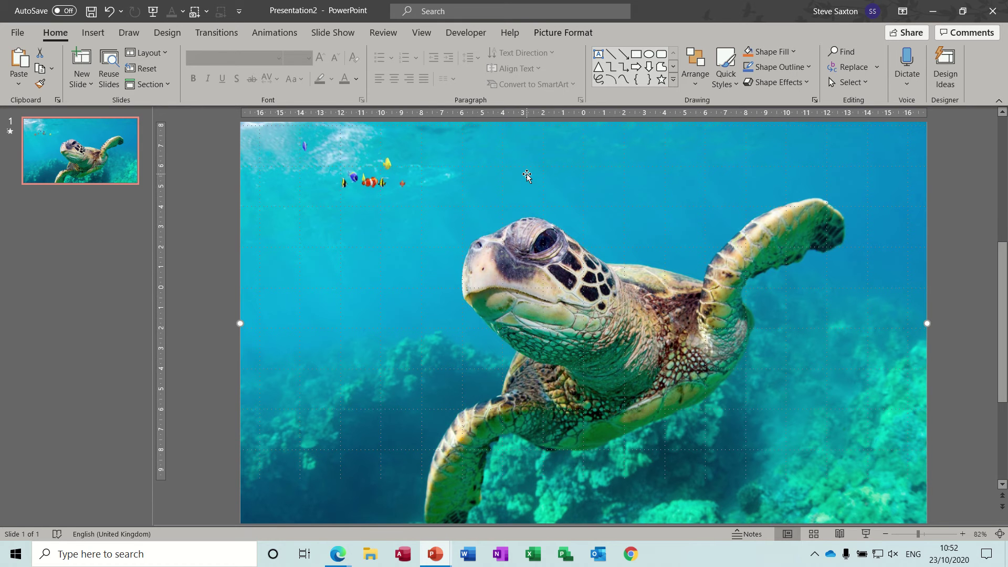
Insert the realistic salmon model (3.99 × 2.88 cm) from a stock 3D 'fish' search.
{"action": "left_click", "coordinate": [94, 32]}
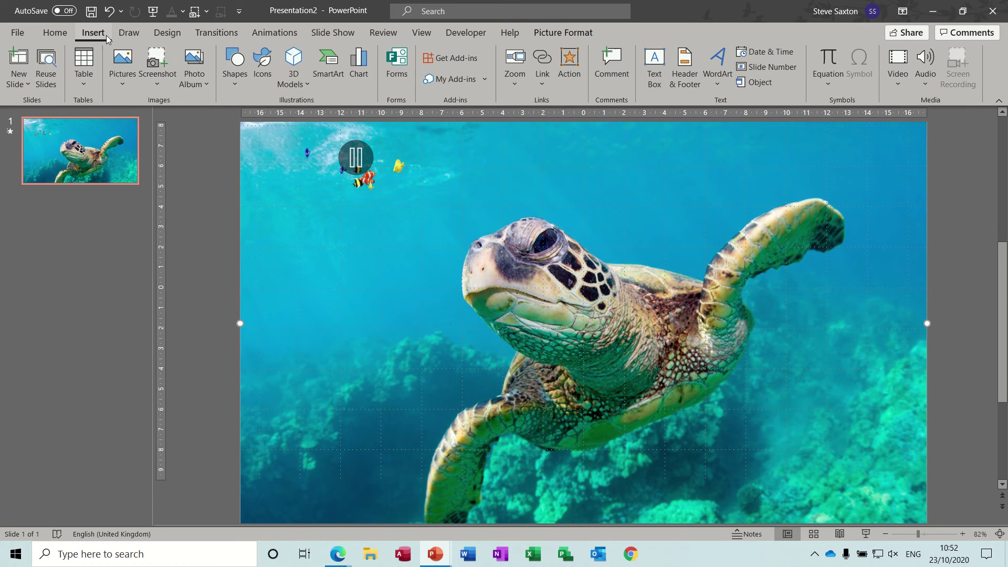
{"action": "left_click", "coordinate": [307, 85]}
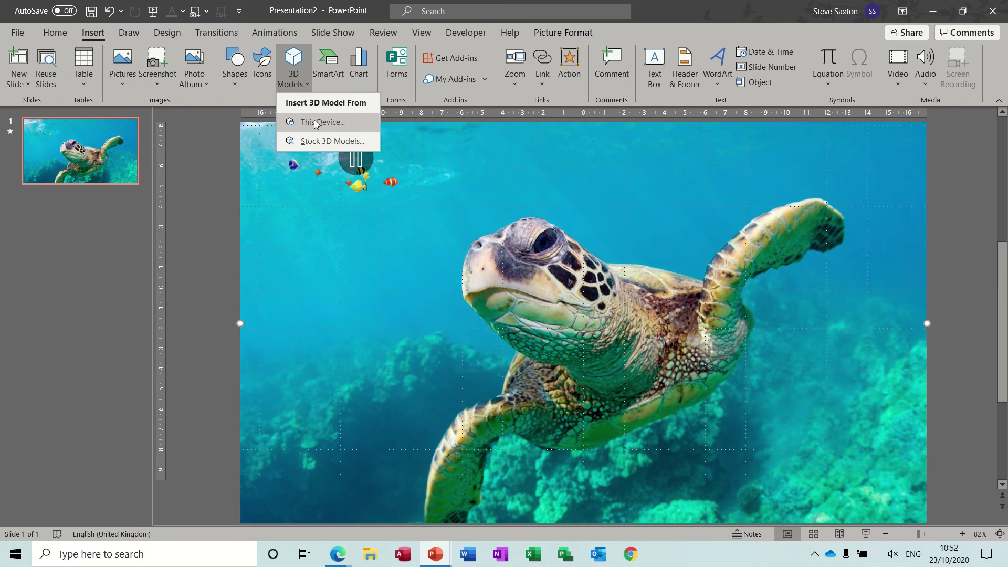
{"action": "left_click", "coordinate": [325, 141]}
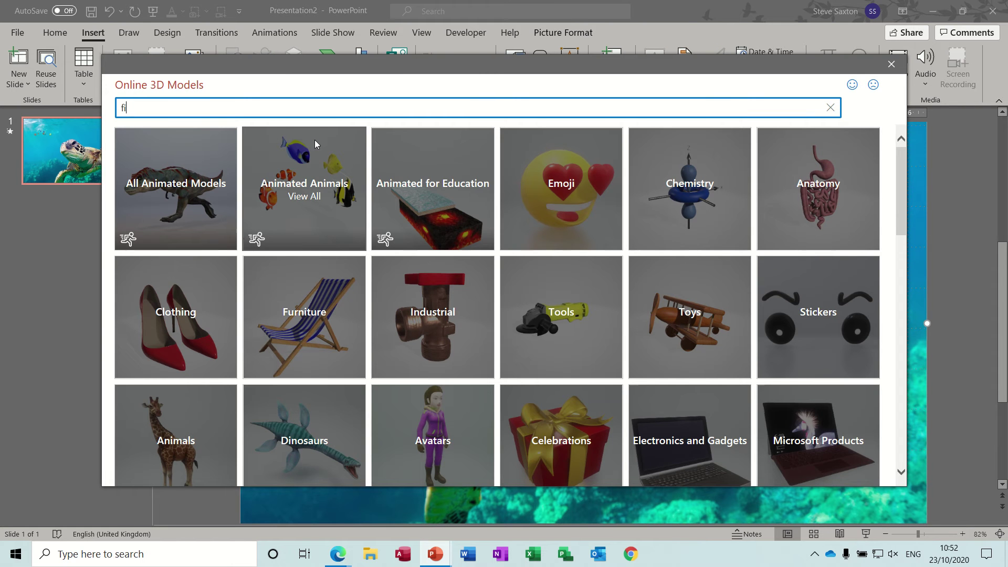
{"action": "key", "text": "Return"}
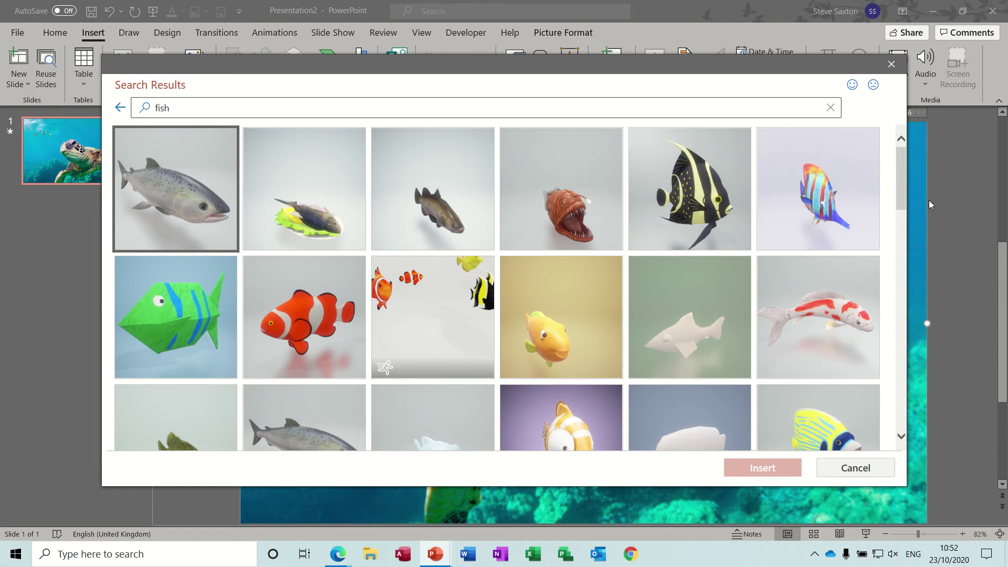
{"action": "left_click_drag", "start_coordinate": [901, 184], "coordinate": [928, 175]}
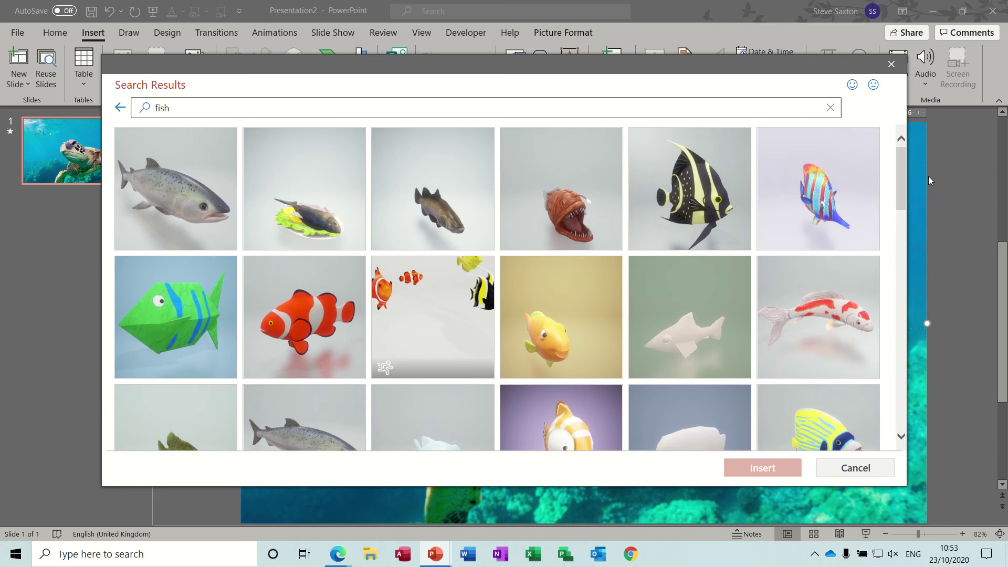
{"action": "left_click", "coordinate": [194, 186]}
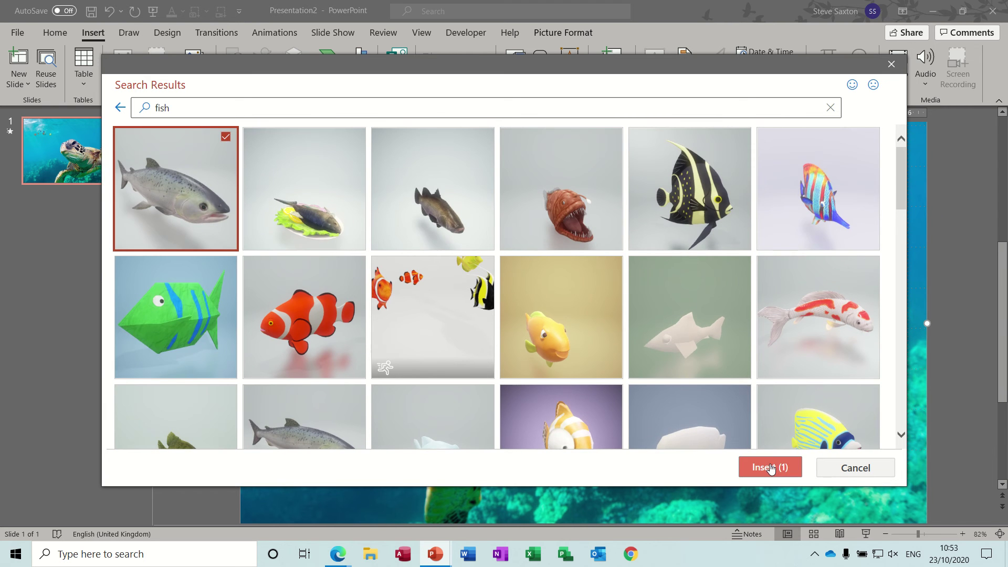
{"action": "left_click", "coordinate": [770, 467]}
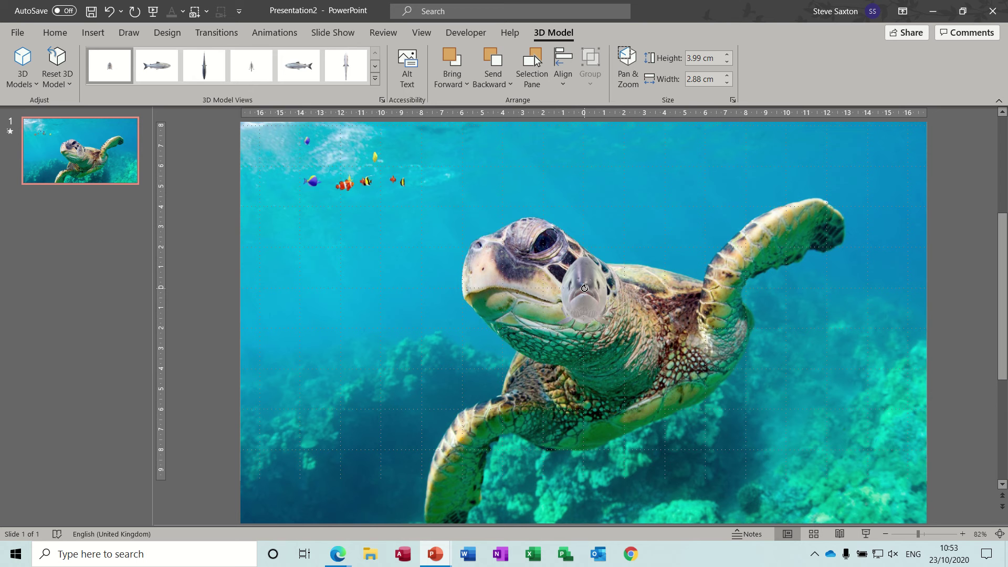
Rotate the salmon to a side-on view, then to face the viewer, and delete it.
{"action": "left_click_drag", "start_coordinate": [584, 287], "coordinate": [498, 317]}
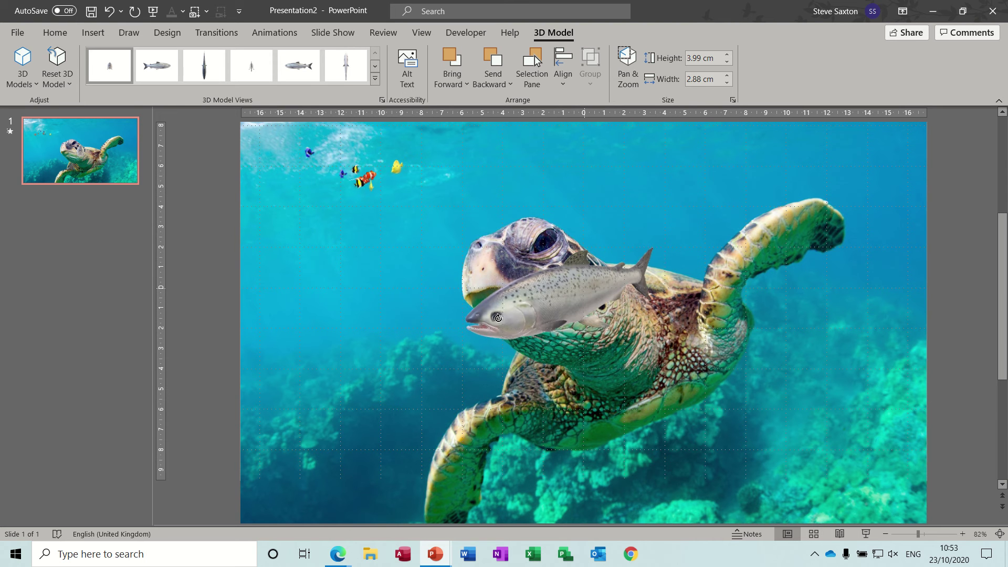
{"action": "left_click_drag", "start_coordinate": [580, 286], "coordinate": [775, 121]}
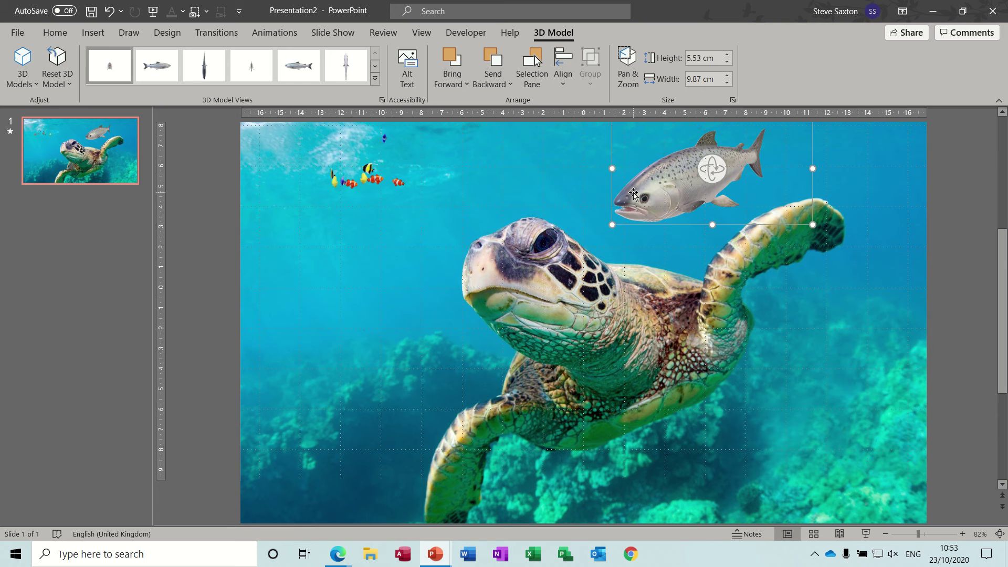
{"action": "key", "text": "Delete"}
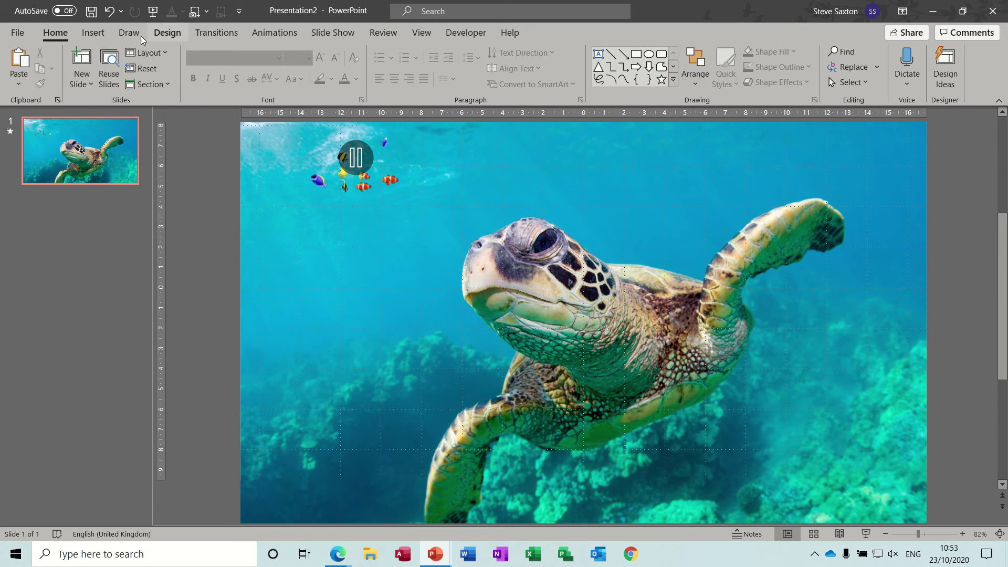
Search stock 3D models for 'shark' and insert the animated swimming shark (6.49 × 7.93 cm).
{"action": "left_click", "coordinate": [105, 37]}
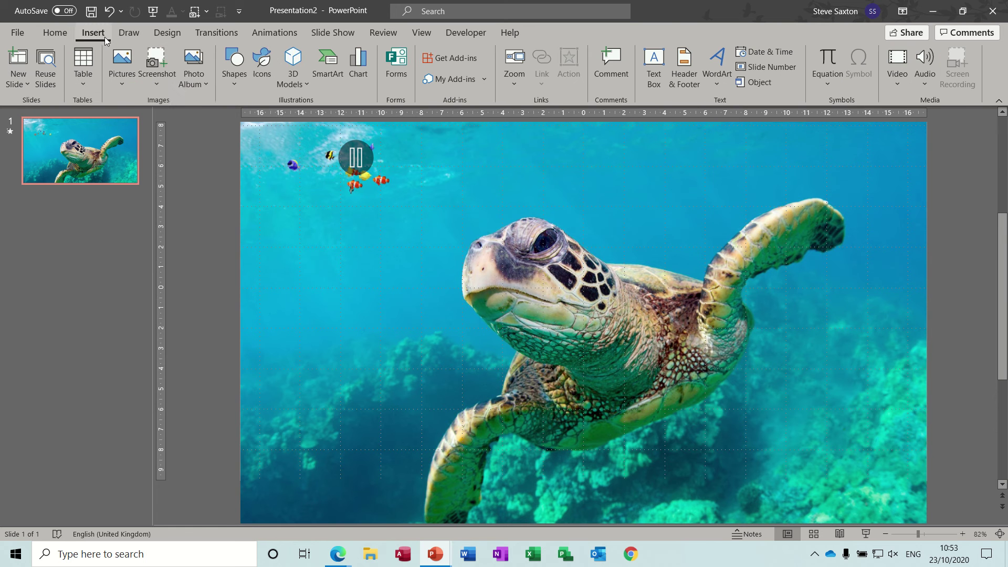
{"action": "left_click", "coordinate": [299, 85]}
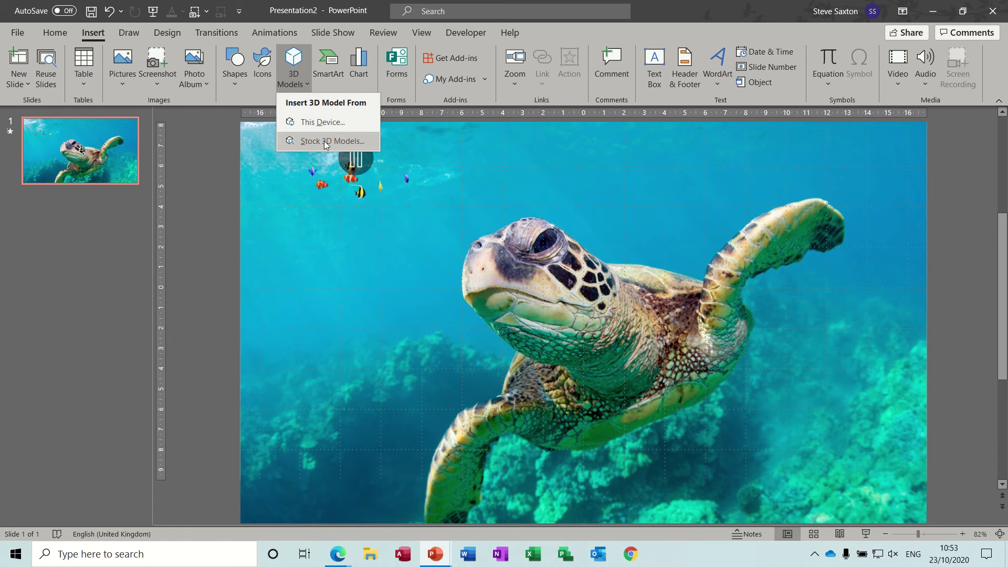
{"action": "left_click", "coordinate": [323, 141]}
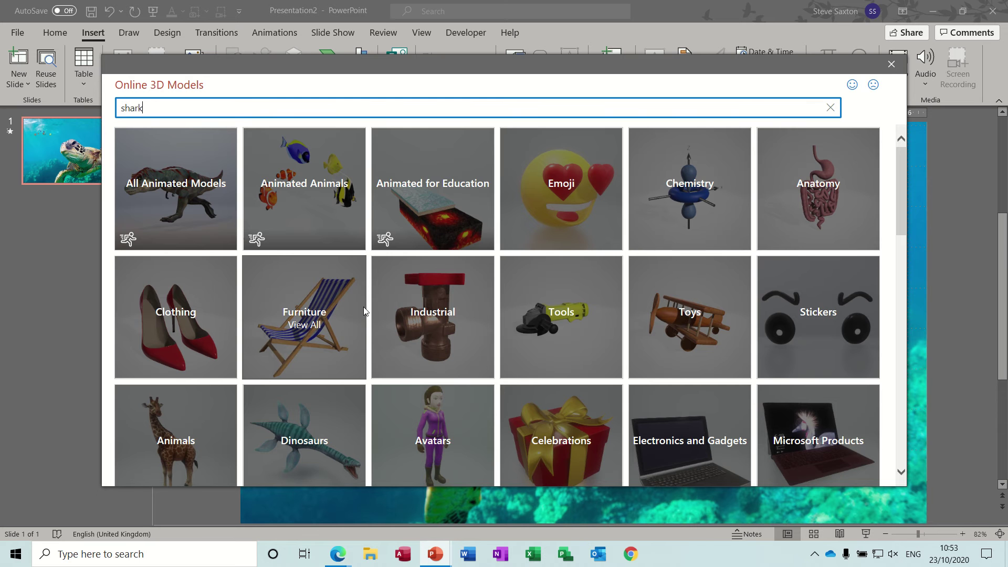
{"action": "key", "text": "Return"}
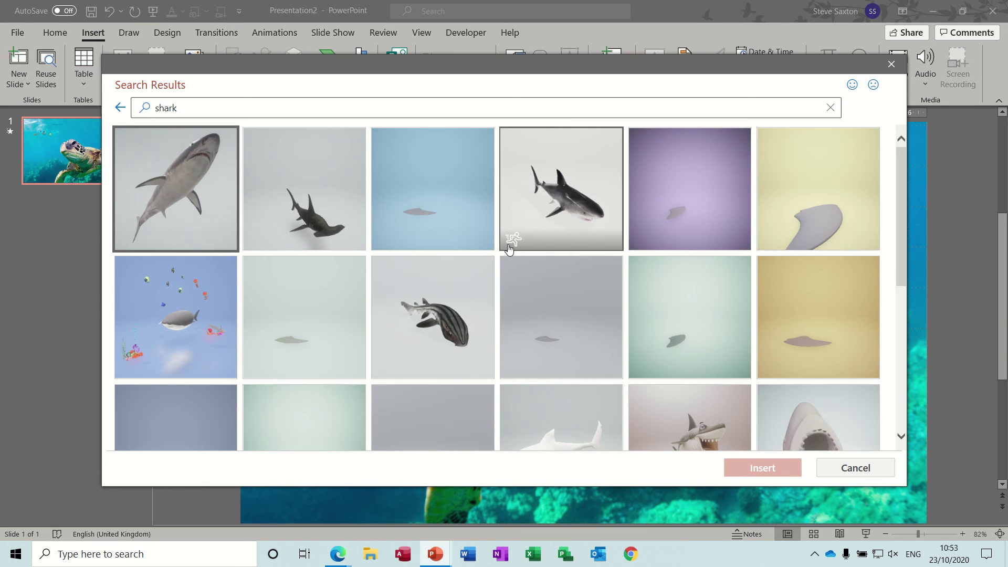
{"action": "left_click", "coordinate": [576, 203]}
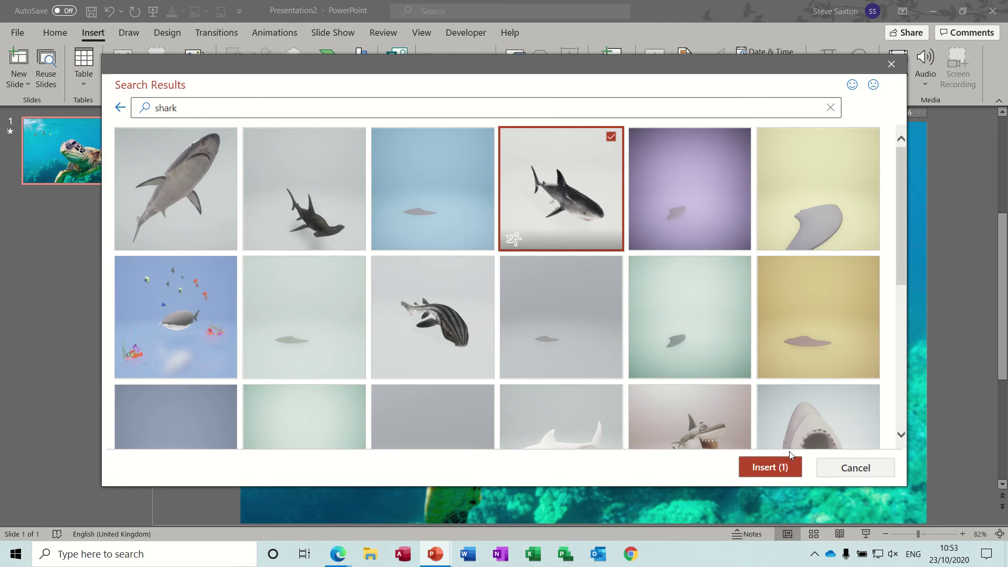
{"action": "left_click", "coordinate": [770, 467]}
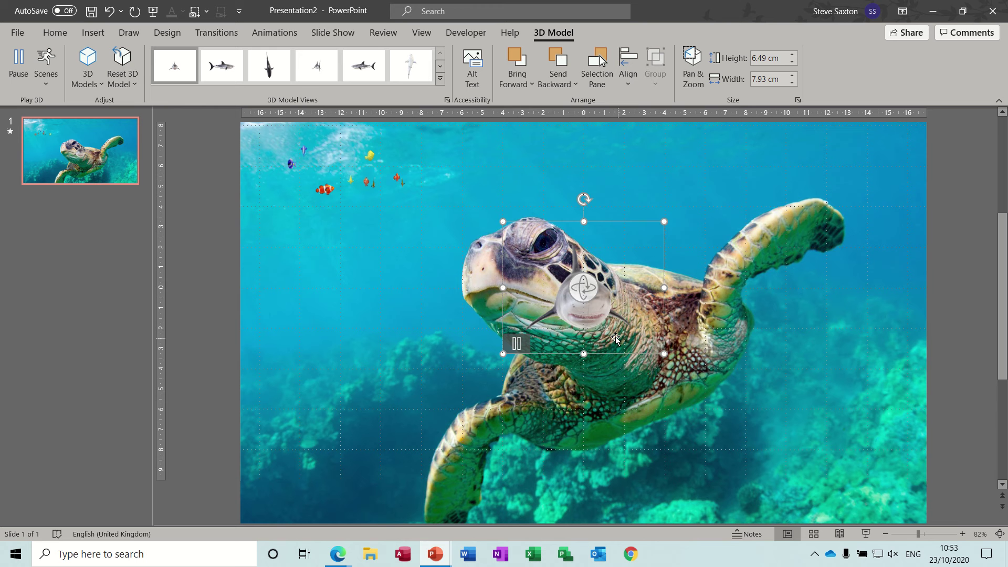
Drag the shark to the upper-right water area above the turtle's flipper, then deselect it.
{"action": "left_click_drag", "start_coordinate": [598, 320], "coordinate": [704, 202]}
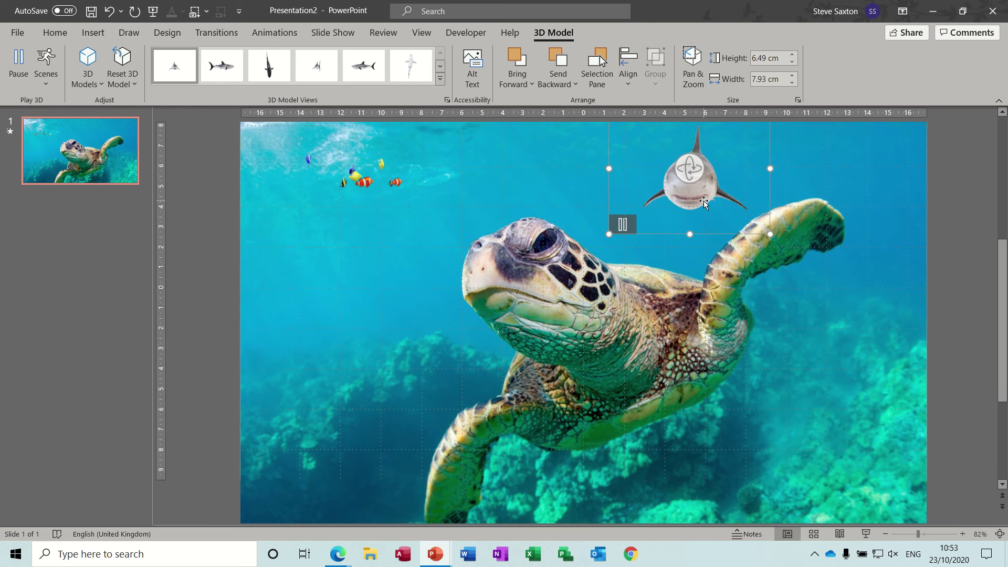
{"action": "left_click", "coordinate": [806, 333]}
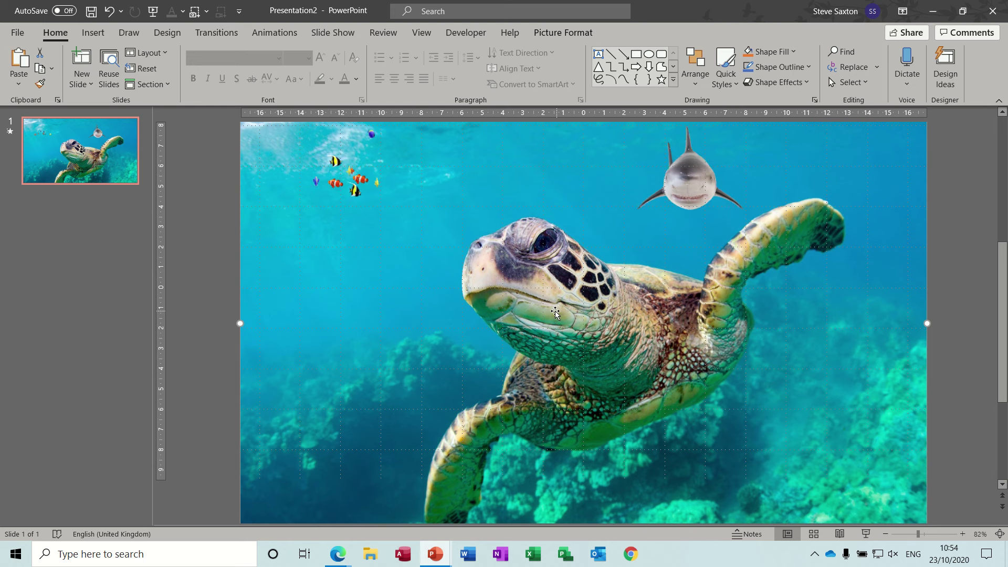
Delete the fish school and shark models from slide 1.
{"action": "left_click", "coordinate": [359, 184]}
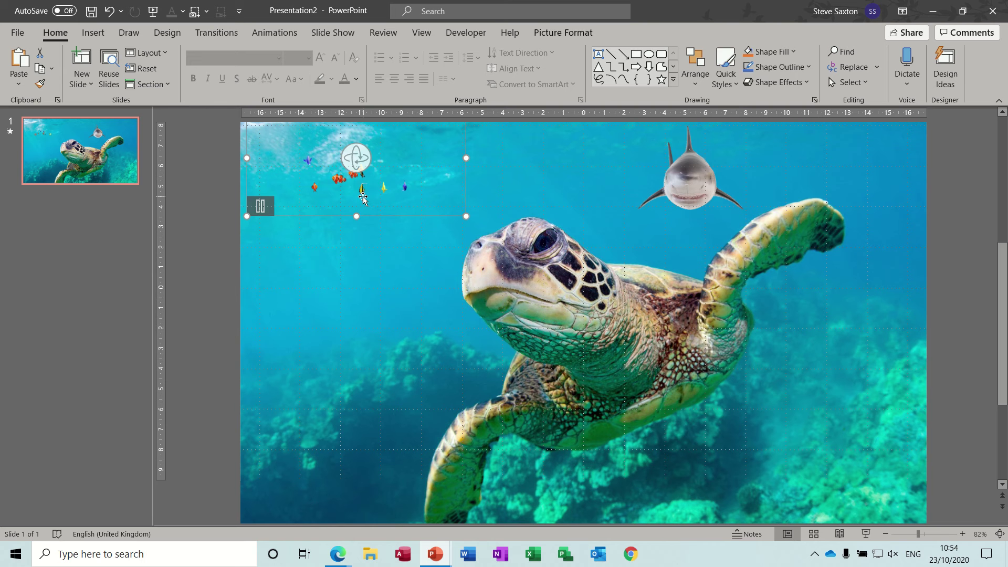
{"action": "key", "text": "Delete"}
{"action": "left_click", "coordinate": [660, 187]}
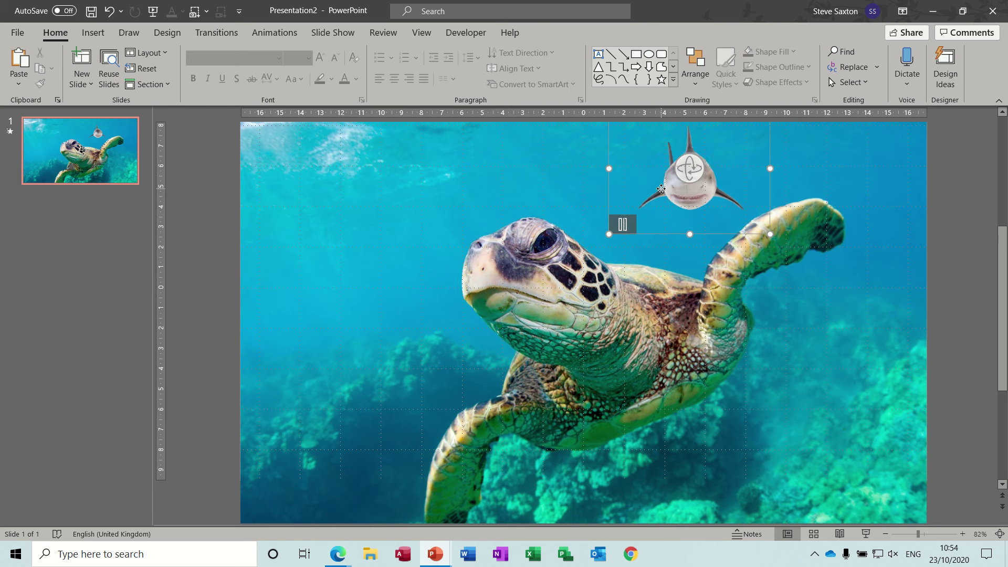
{"action": "key", "text": "Delete"}
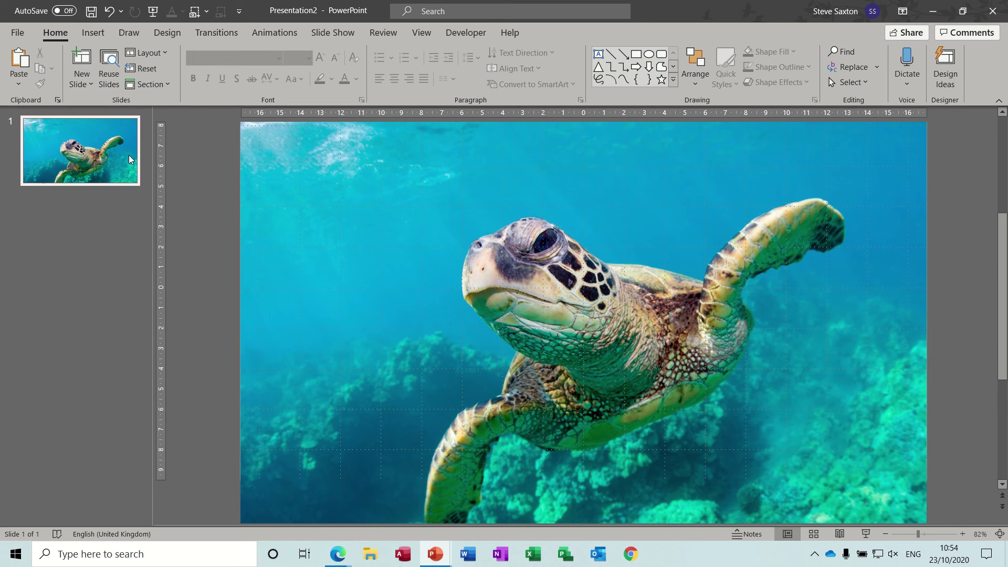
Add a blank slide 2 and open the online stock 3D models library.
{"action": "key", "text": "Return"}
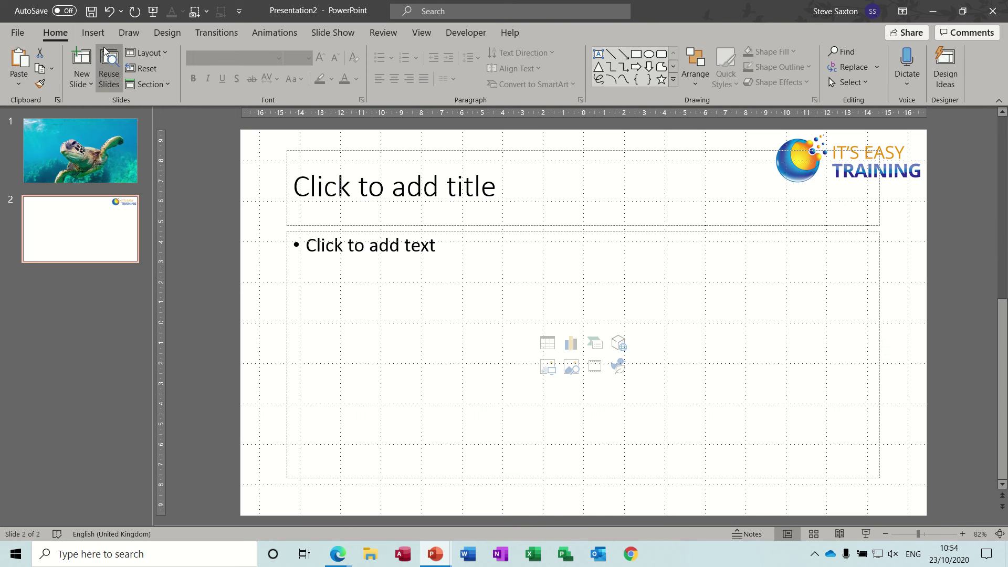
{"action": "left_click", "coordinate": [94, 33]}
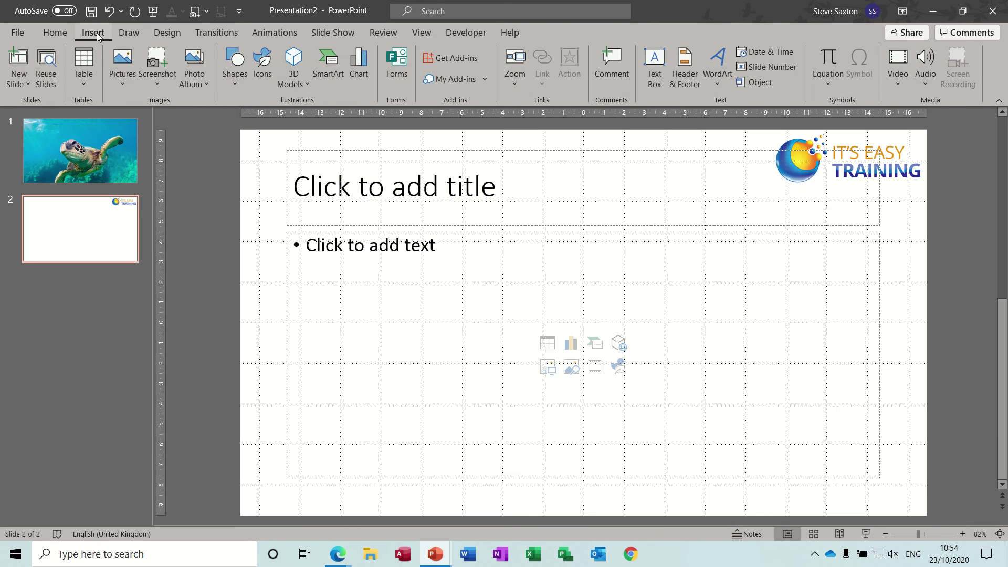
{"action": "left_click", "coordinate": [308, 83]}
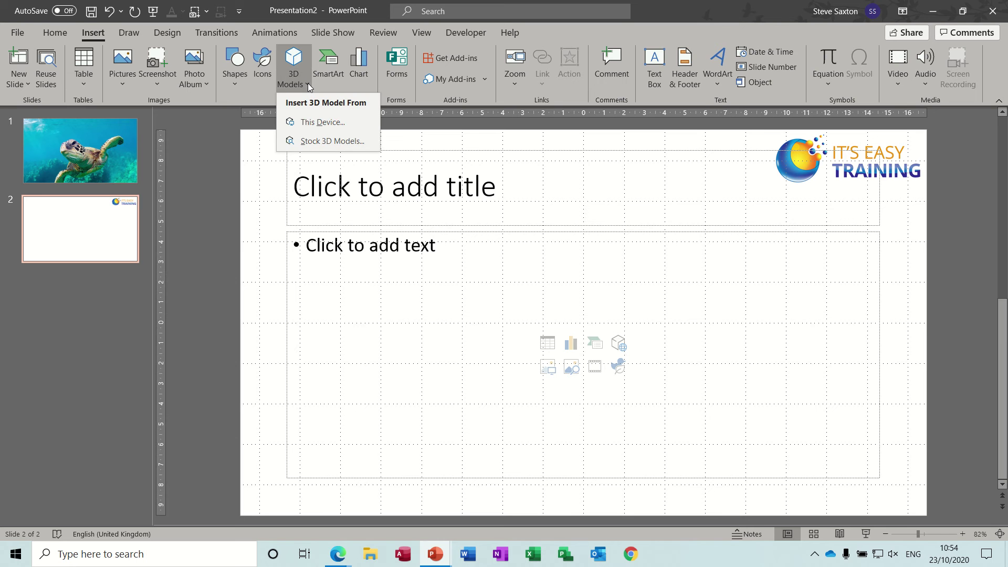
{"action": "left_click", "coordinate": [318, 140]}
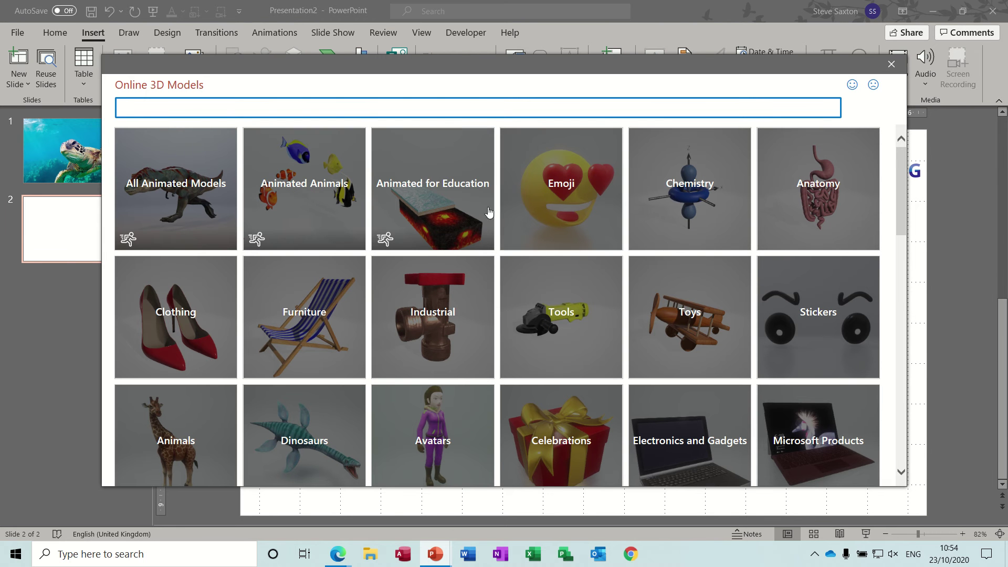
After glancing at Anatomy, insert the animated heart from the Biology stock 3D models onto slide 2.
{"action": "left_click", "coordinate": [803, 207]}
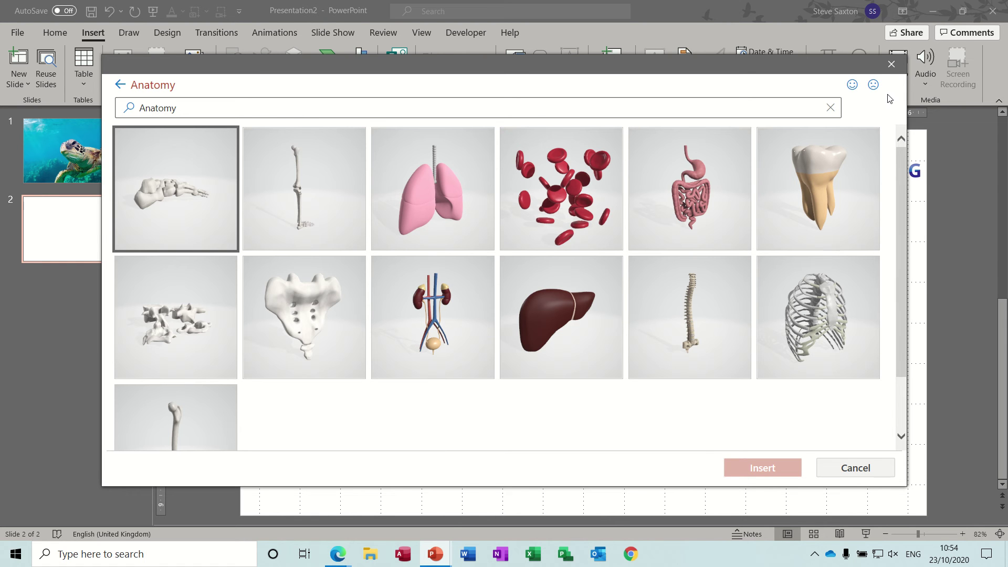
{"action": "left_click", "coordinate": [119, 84]}
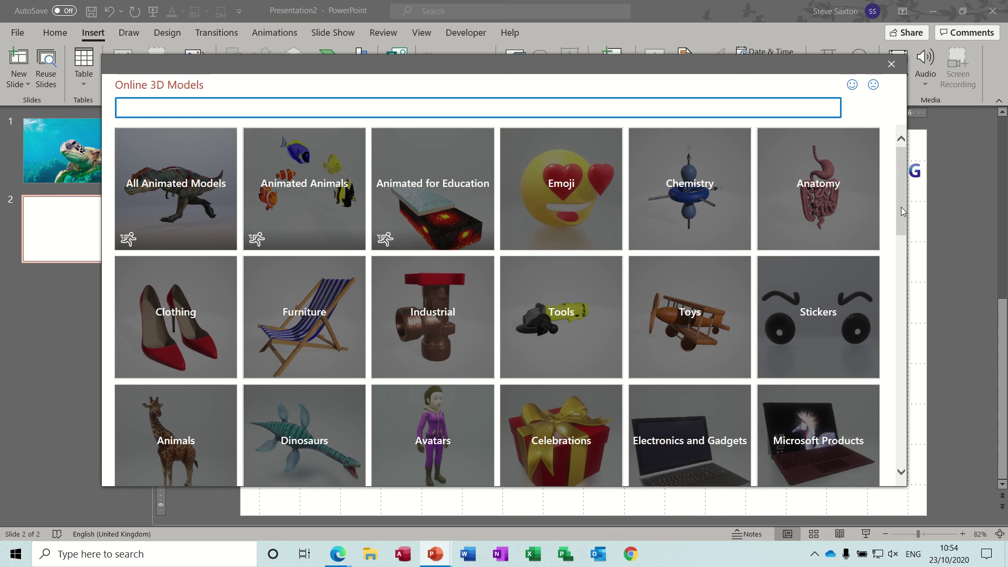
{"action": "left_click_drag", "start_coordinate": [902, 211], "coordinate": [902, 280]}
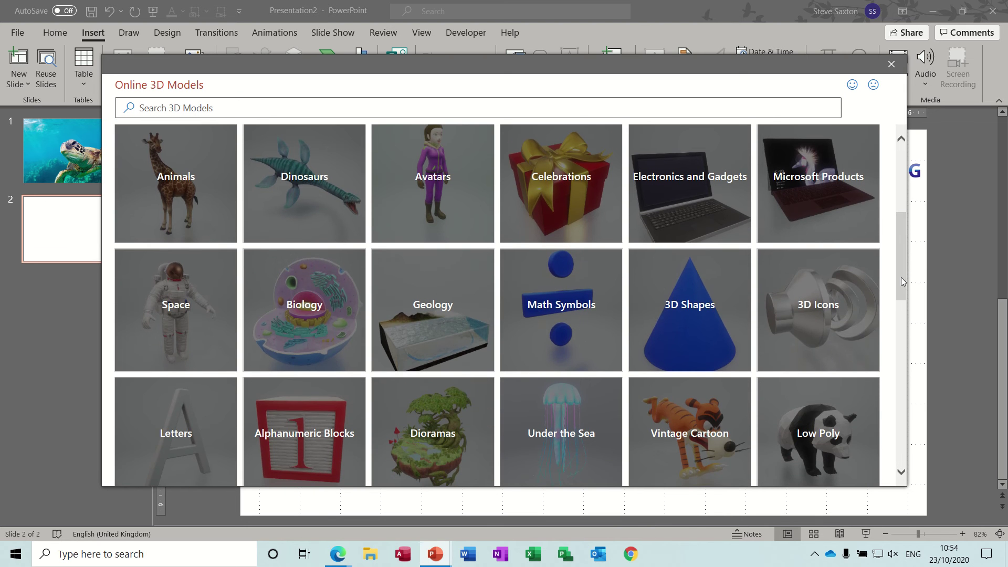
{"action": "left_click", "coordinate": [317, 317]}
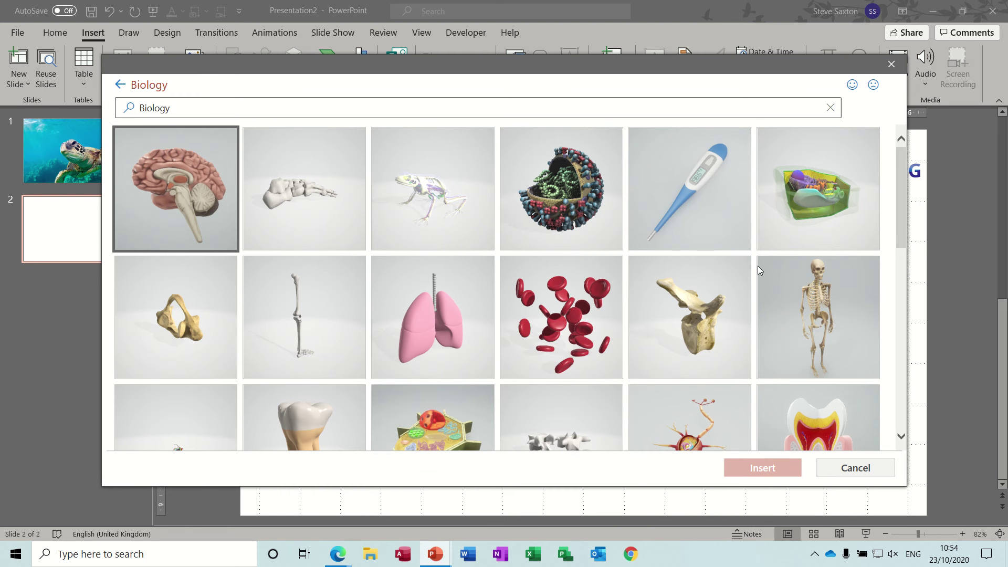
{"action": "left_click_drag", "start_coordinate": [901, 204], "coordinate": [904, 327]}
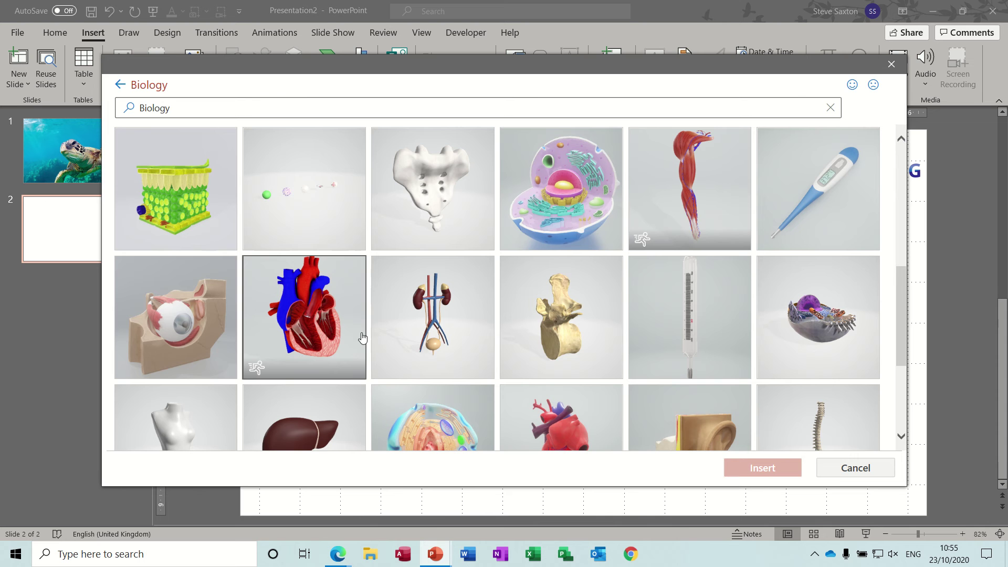
{"action": "left_click", "coordinate": [315, 330]}
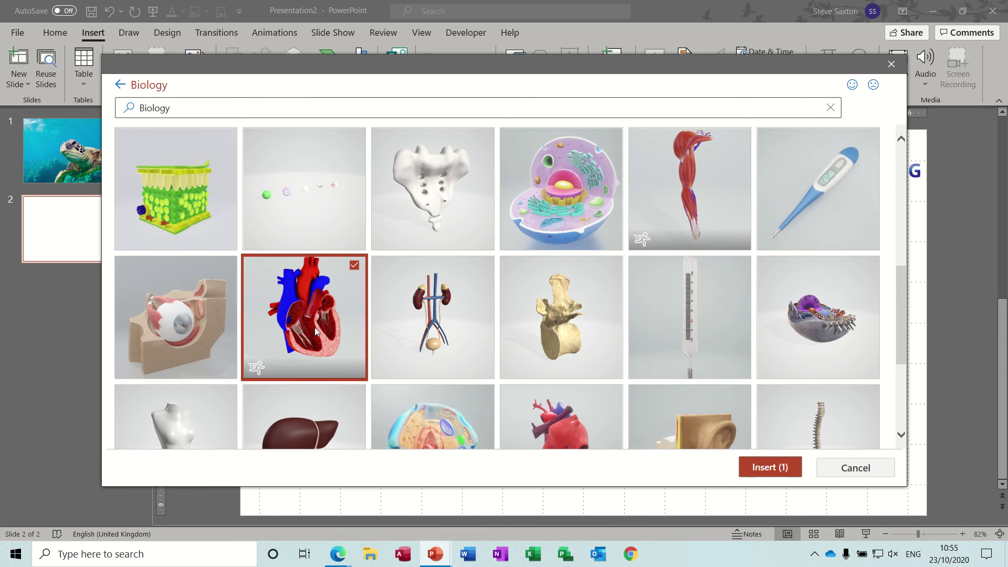
{"action": "left_click", "coordinate": [762, 467]}
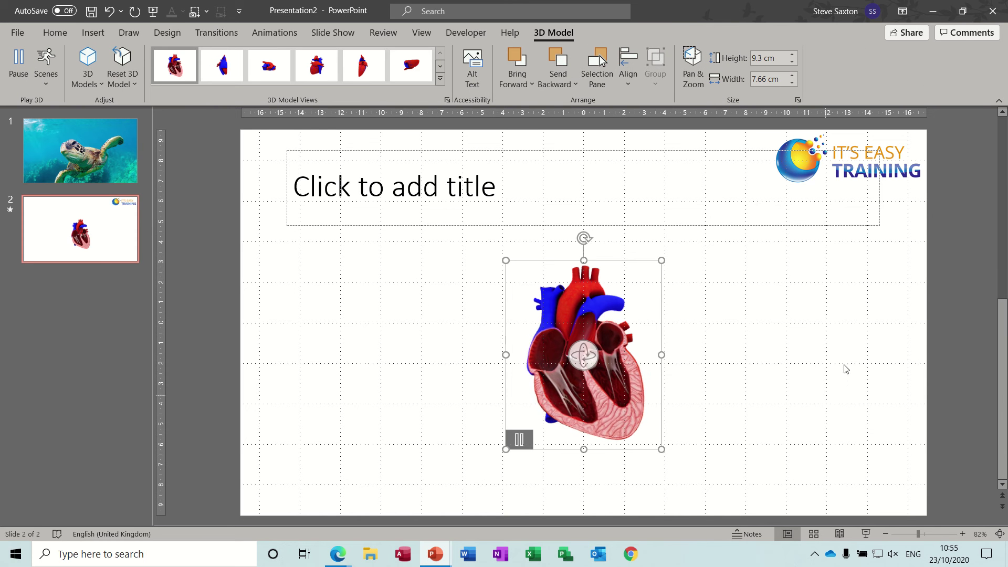
Rotate the heart to show its outer surface and move it to the left of slide 2.
{"action": "left_click_drag", "start_coordinate": [583, 356], "coordinate": [360, 369]}
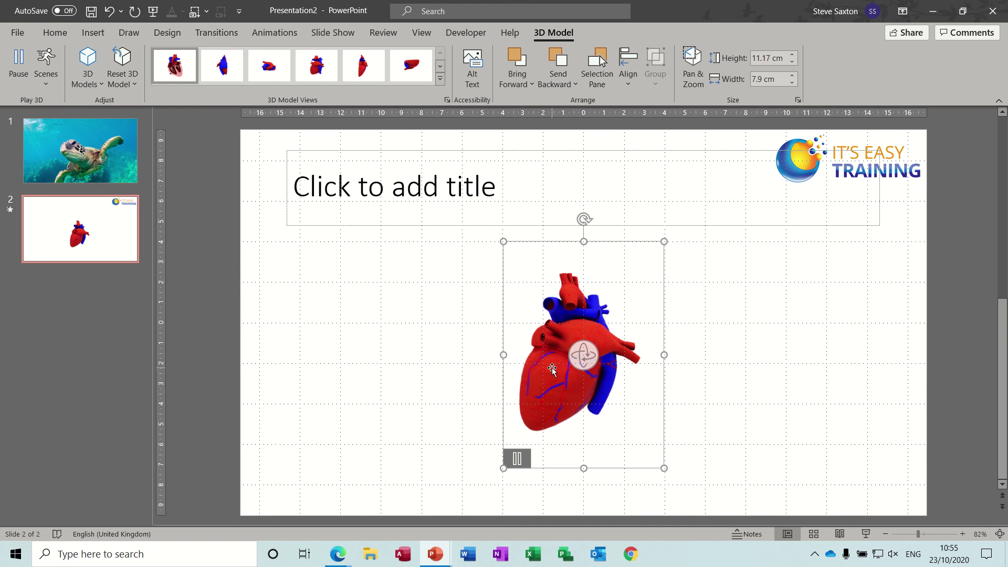
{"action": "left_click_drag", "start_coordinate": [552, 369], "coordinate": [347, 345]}
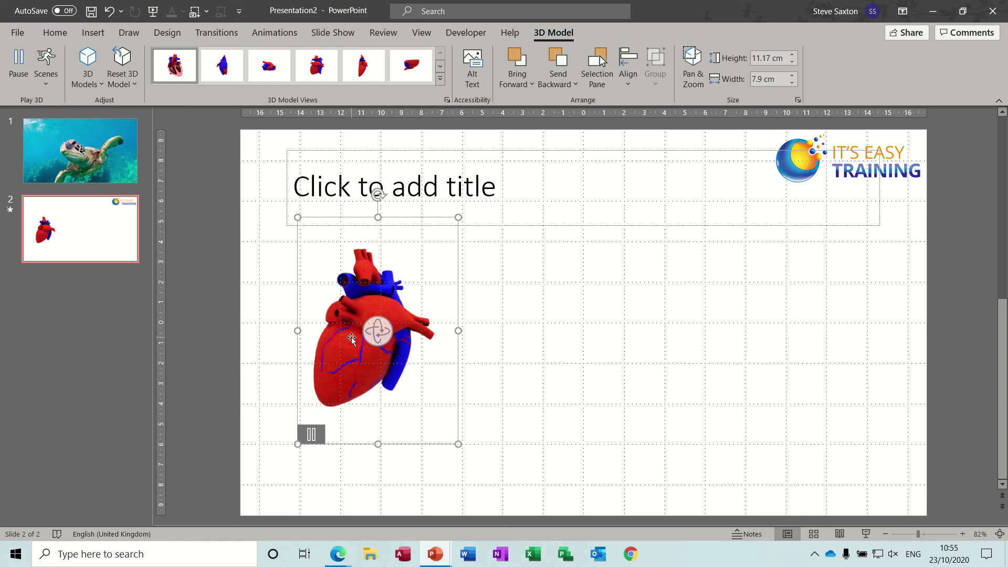
Draw a right block arrow just left of the heart and label it 'Artery'.
{"action": "left_click", "coordinate": [91, 32]}
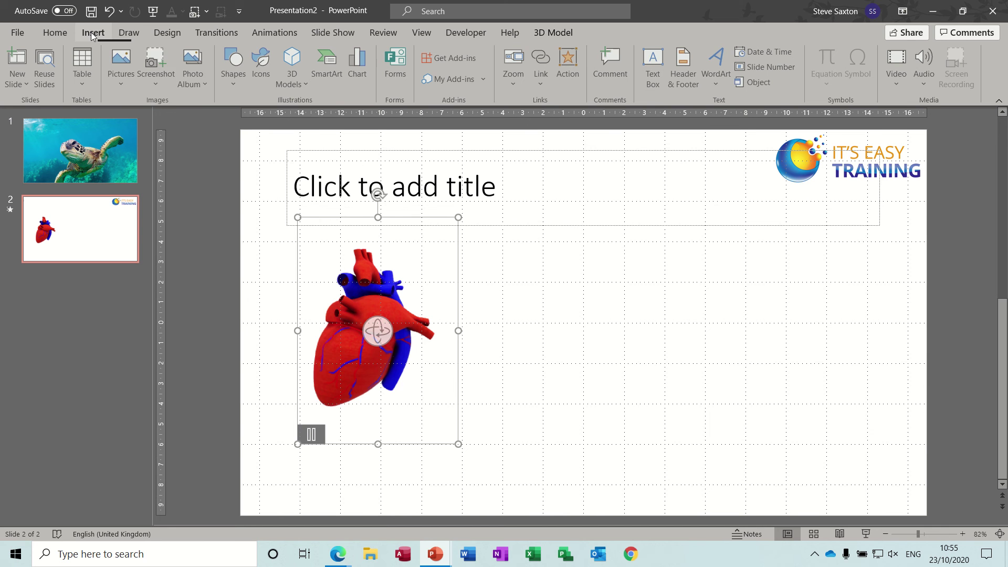
{"action": "left_click", "coordinate": [233, 86]}
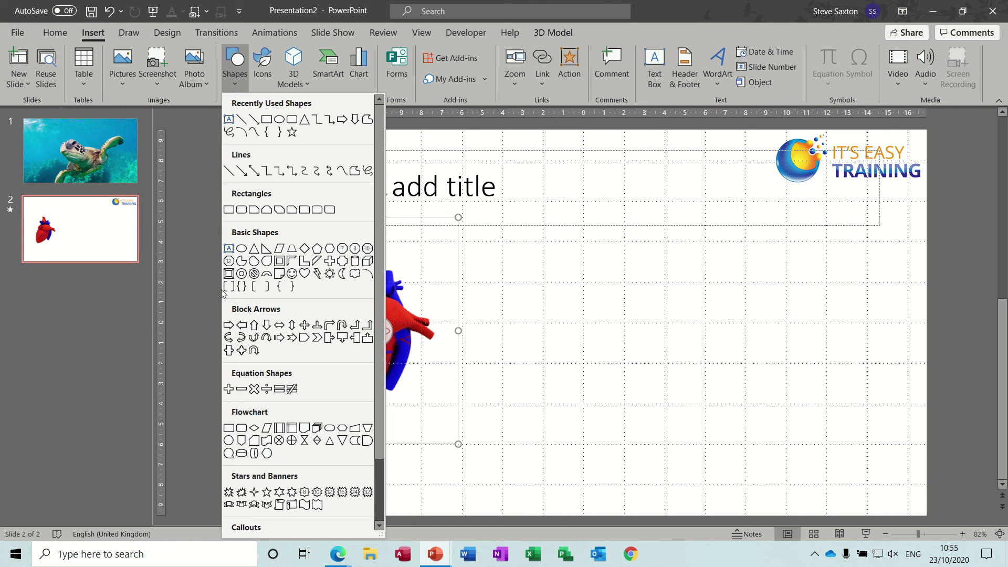
{"action": "left_click", "coordinate": [228, 325]}
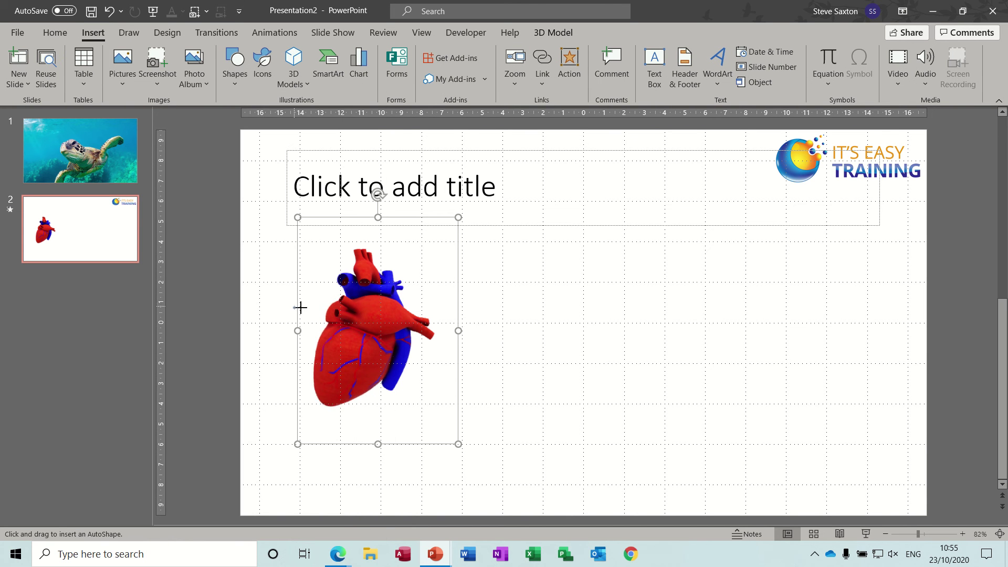
{"action": "left_click_drag", "start_coordinate": [338, 318], "coordinate": [339, 319]}
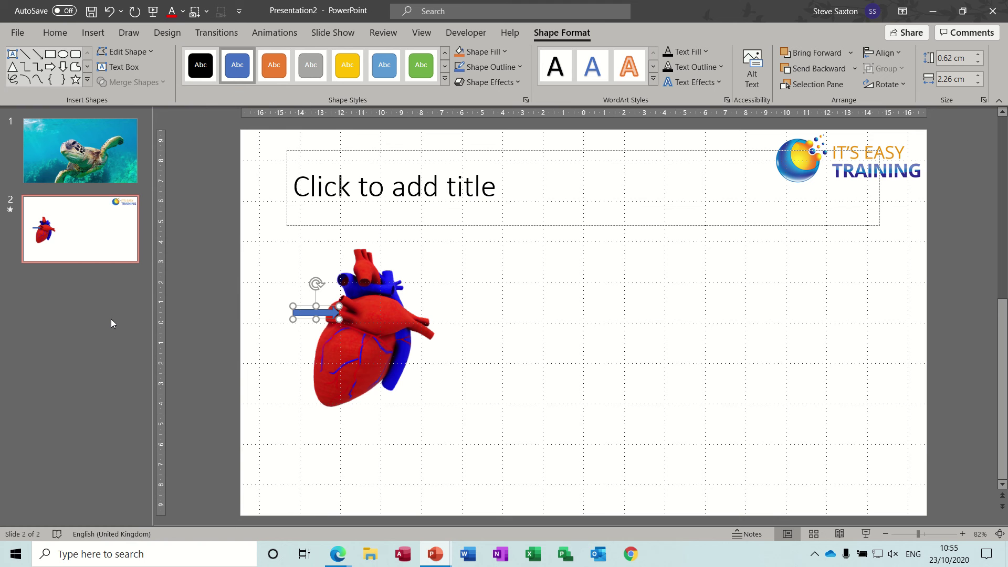
{"action": "type", "text": "Art"}
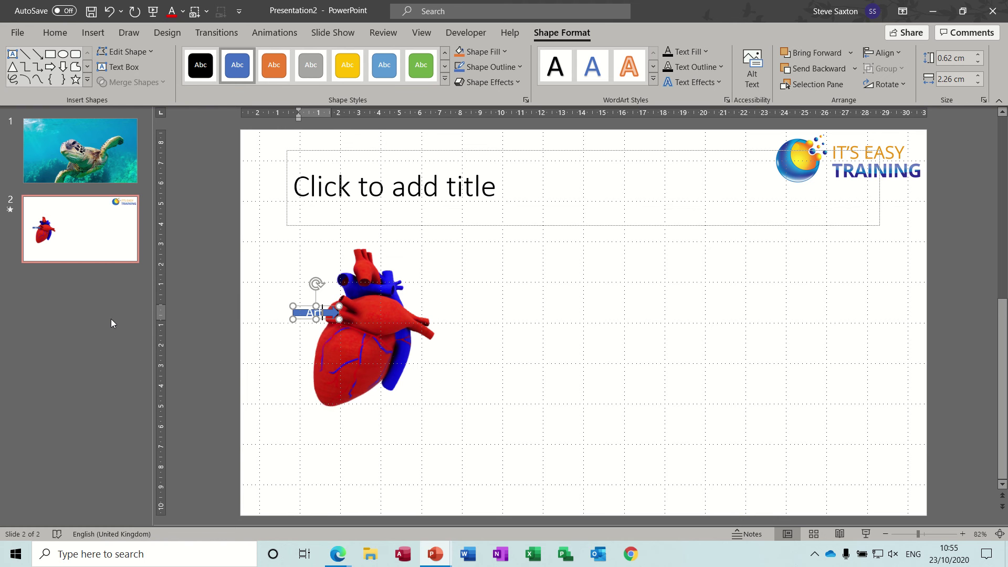
{"action": "type", "text": "e"}
{"action": "key", "text": "Return"}
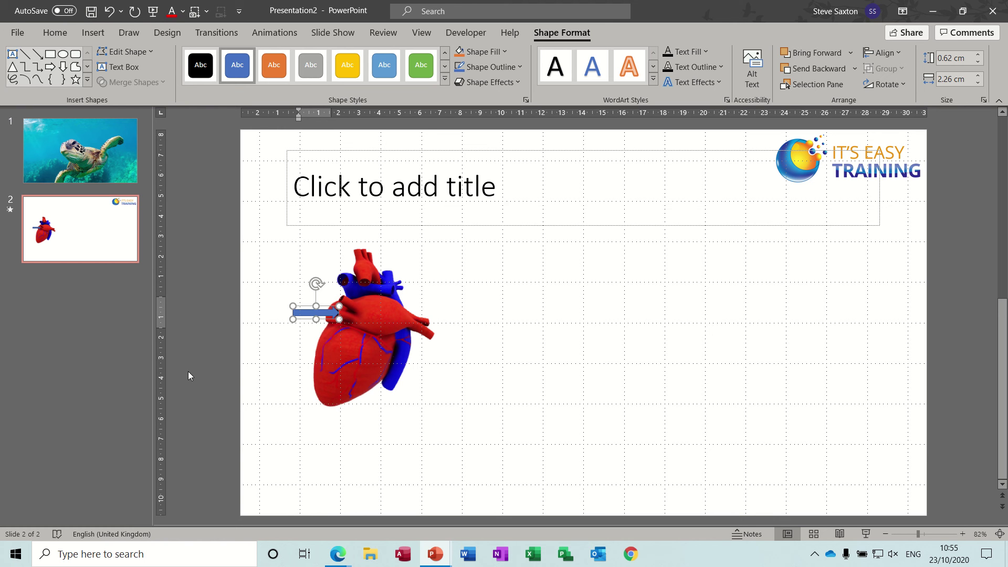
{"action": "left_click", "coordinate": [256, 398]}
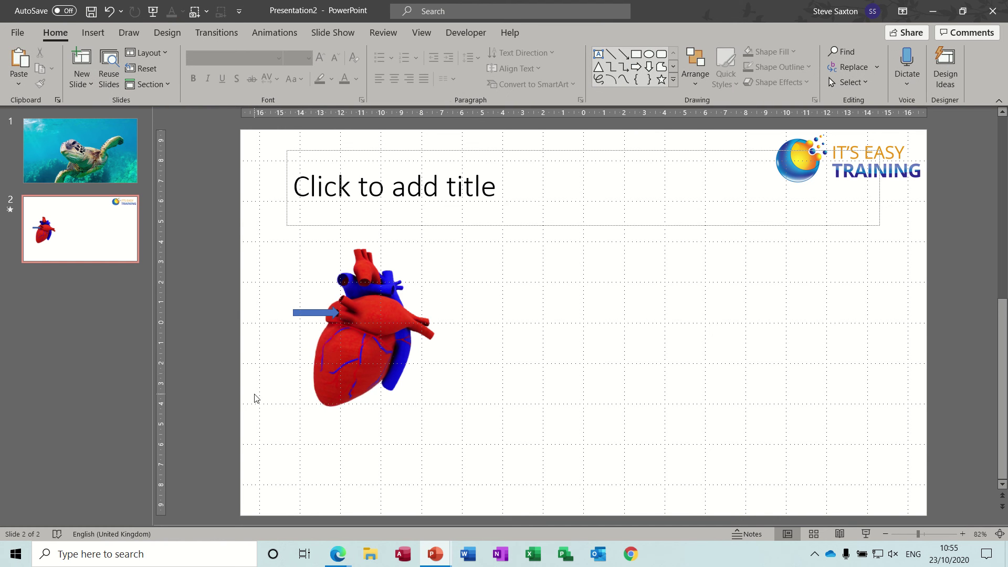
{"action": "left_click", "coordinate": [313, 316]}
{"action": "left_click_drag", "start_coordinate": [316, 320], "coordinate": [315, 328]}
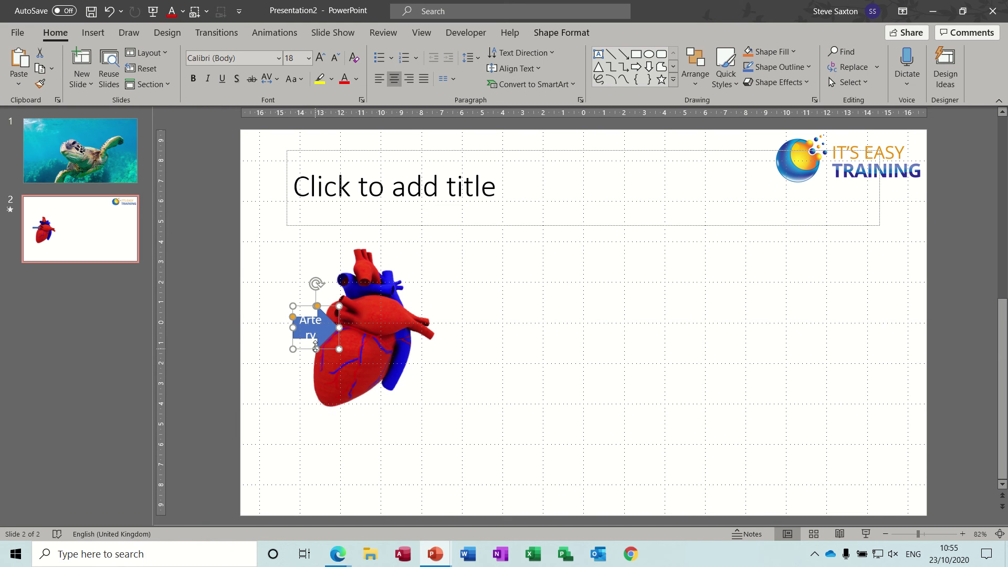
Set the Artery arrow's label font size to 8.
{"action": "left_click", "coordinate": [308, 58]}
{"action": "left_click", "coordinate": [294, 76]}
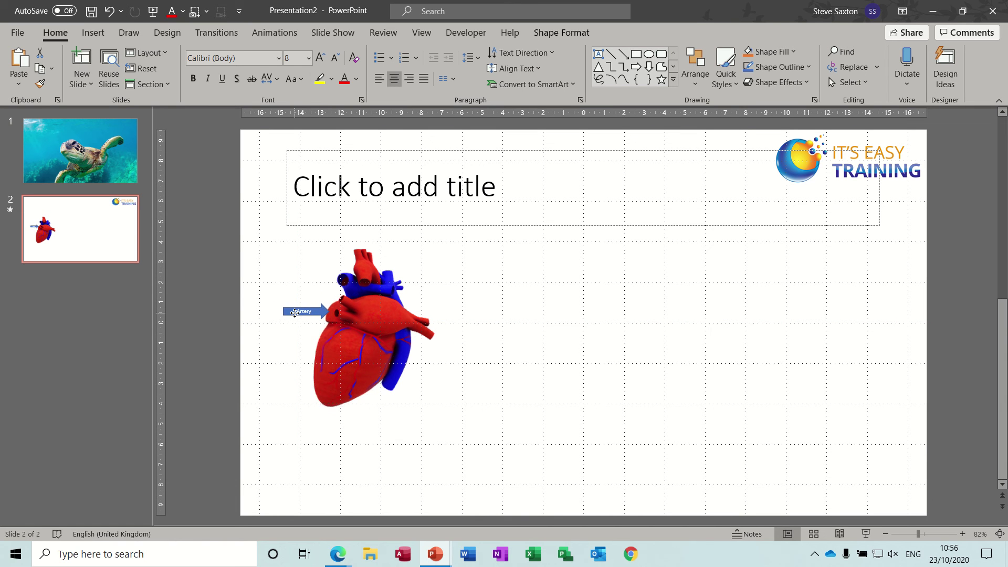
{"action": "left_click", "coordinate": [279, 379]}
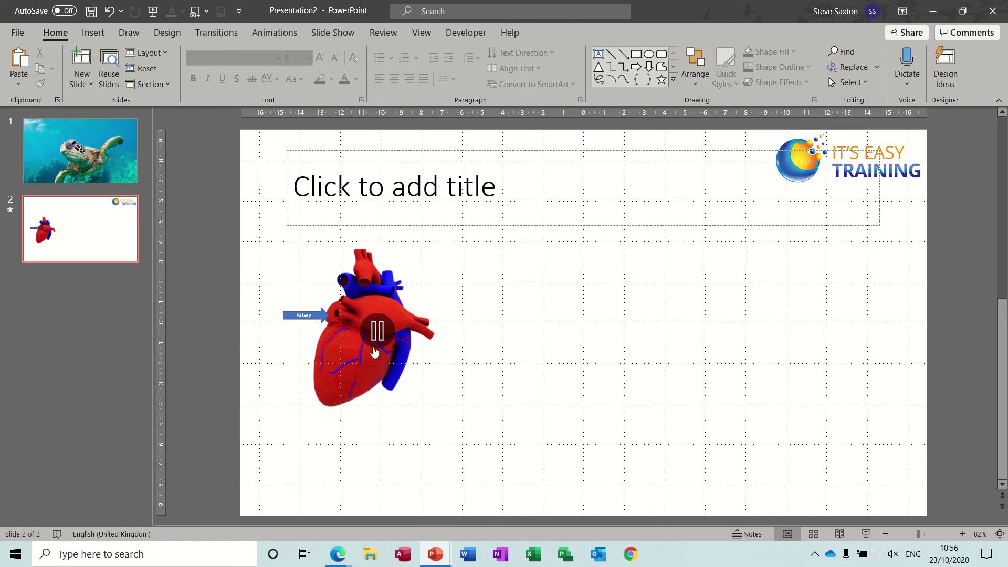
Move the heart slightly right and rotate it to a side view.
{"action": "left_click", "coordinate": [354, 349]}
{"action": "left_click_drag", "start_coordinate": [354, 349], "coordinate": [330, 326]}
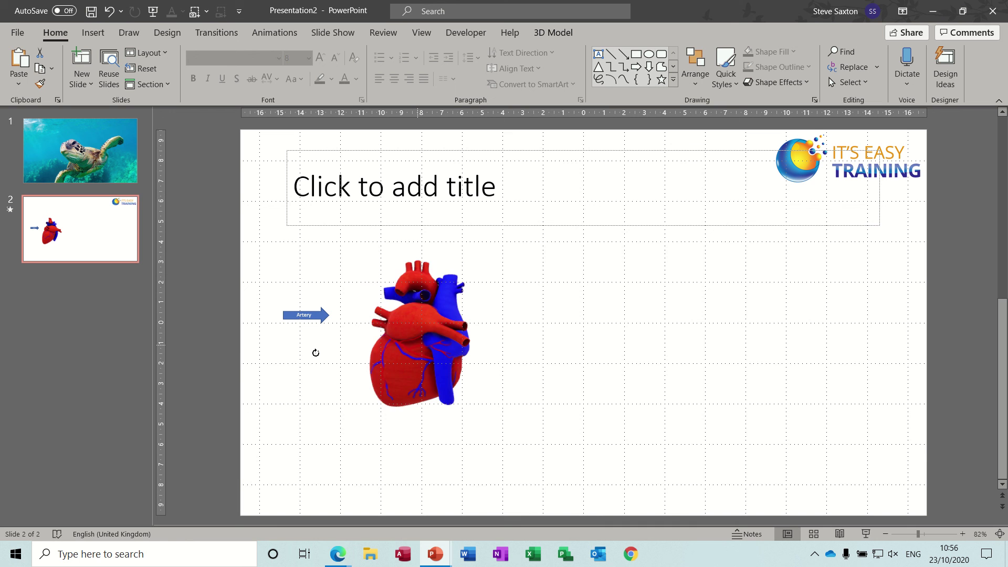
{"action": "left_click_drag", "start_coordinate": [315, 352], "coordinate": [518, 333]}
{"action": "left_click", "coordinate": [530, 337]}
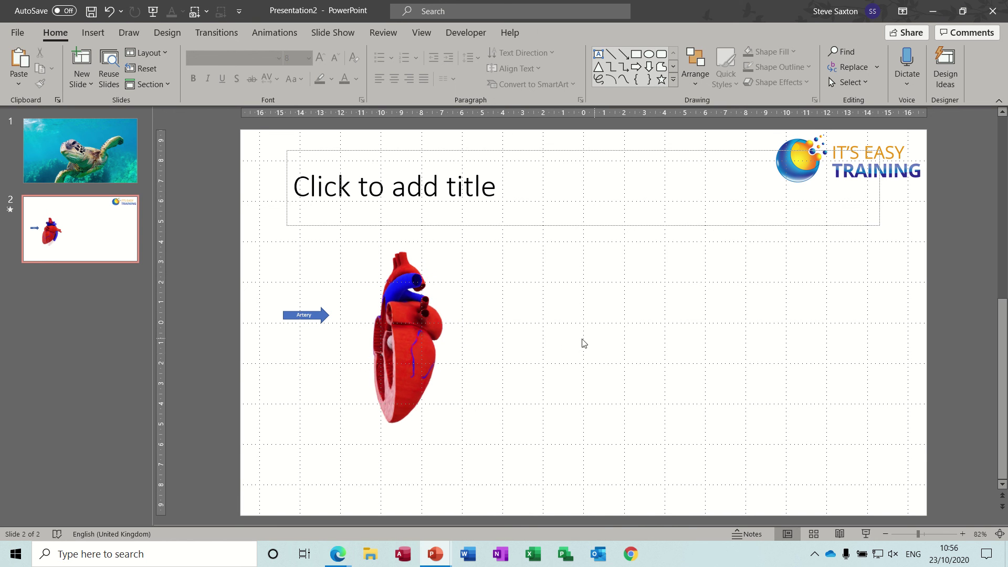
Turn the heart further so its cut-open interior faces the viewer.
{"action": "left_click", "coordinate": [401, 359]}
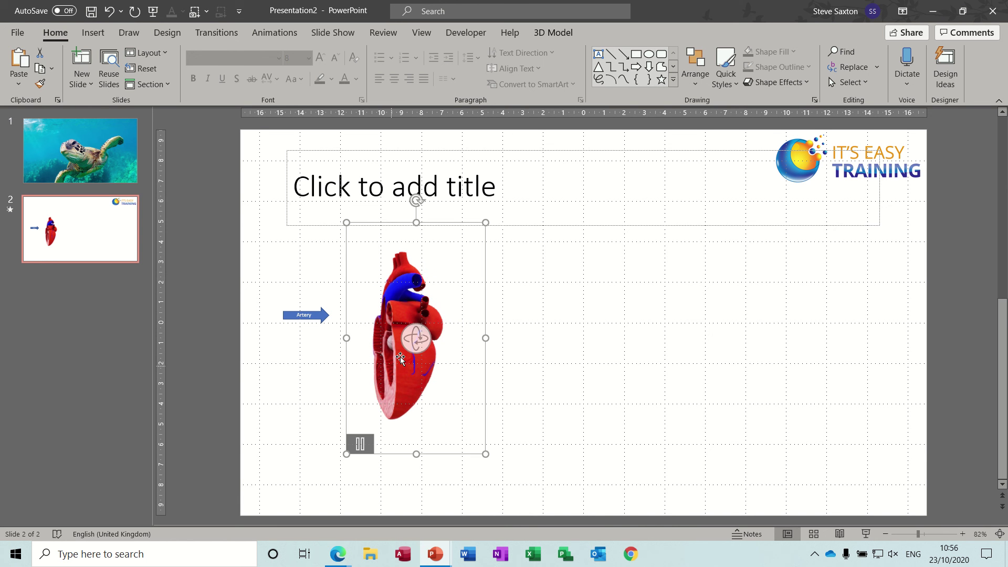
{"action": "left_click_drag", "start_coordinate": [413, 343], "coordinate": [526, 373]}
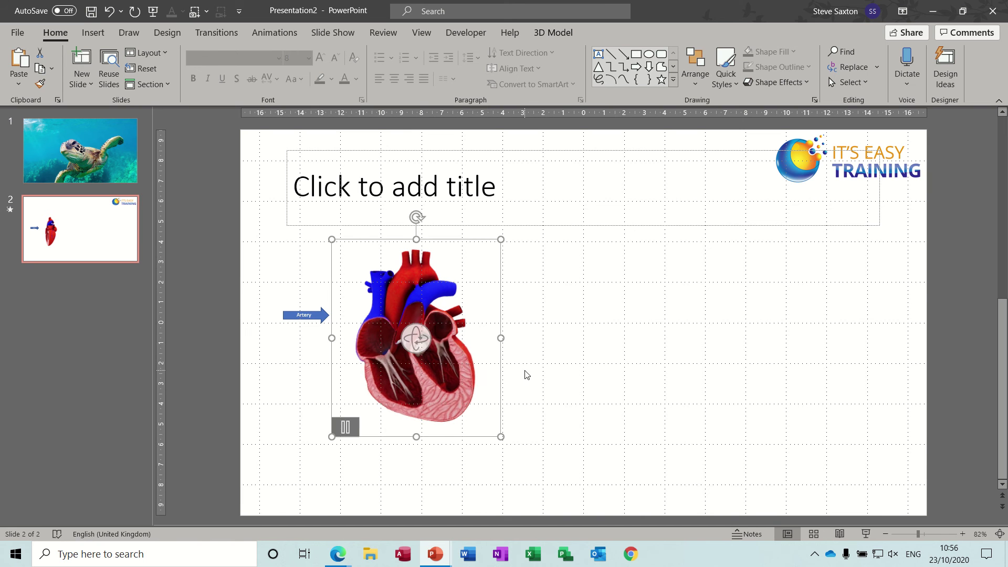
{"action": "left_click", "coordinate": [562, 373]}
{"action": "left_click", "coordinate": [449, 382]}
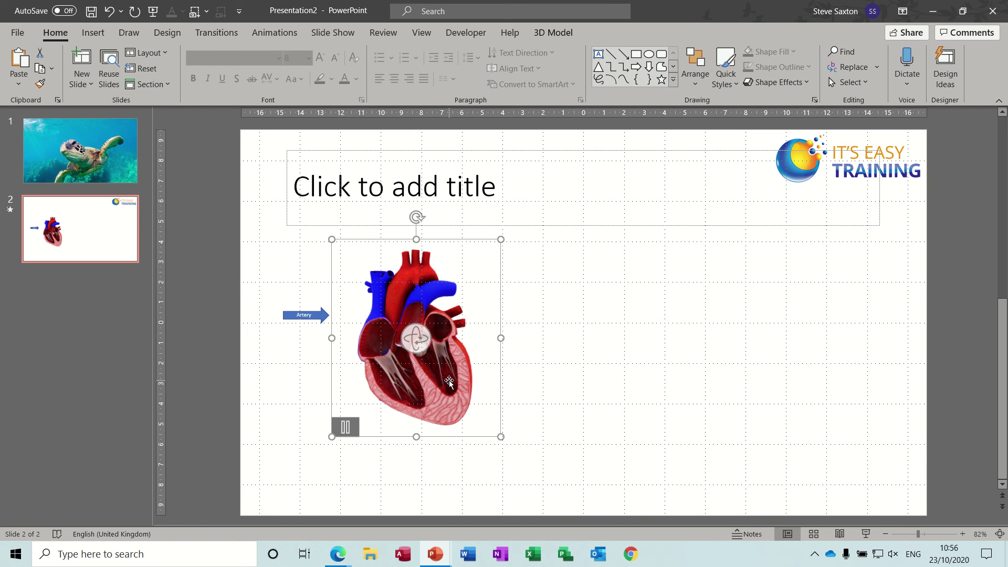
Browse the 3D Model preset views and animation scenes without applying any.
{"action": "left_click", "coordinate": [553, 34]}
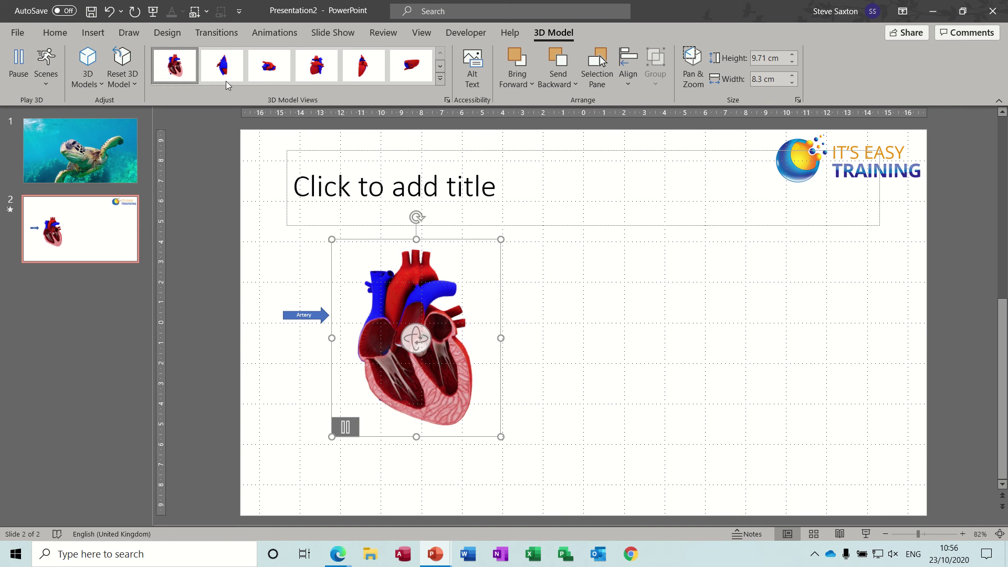
{"action": "left_click", "coordinate": [440, 81]}
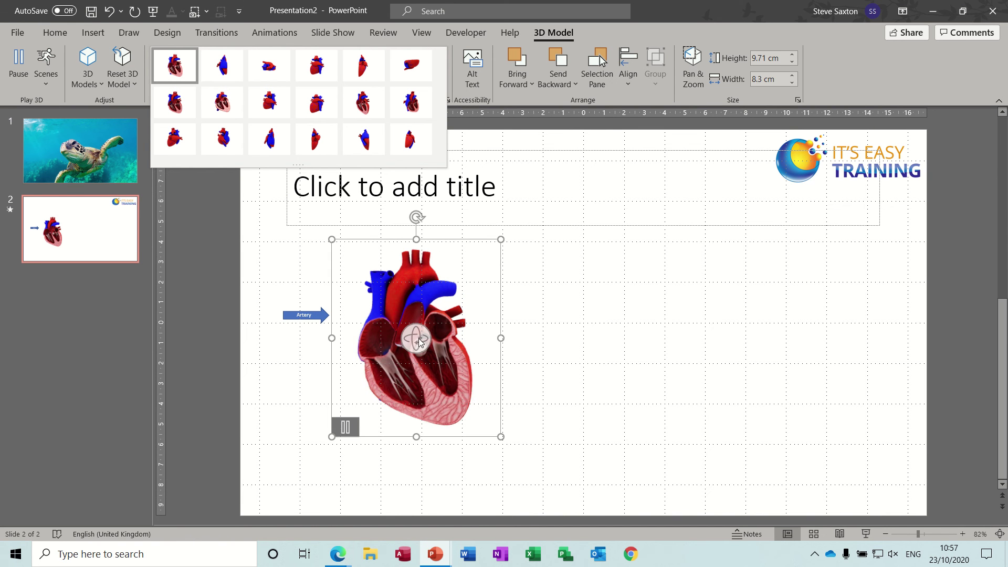
{"action": "left_click", "coordinate": [415, 340]}
{"action": "left_click_drag", "start_coordinate": [416, 342], "coordinate": [456, 347]}
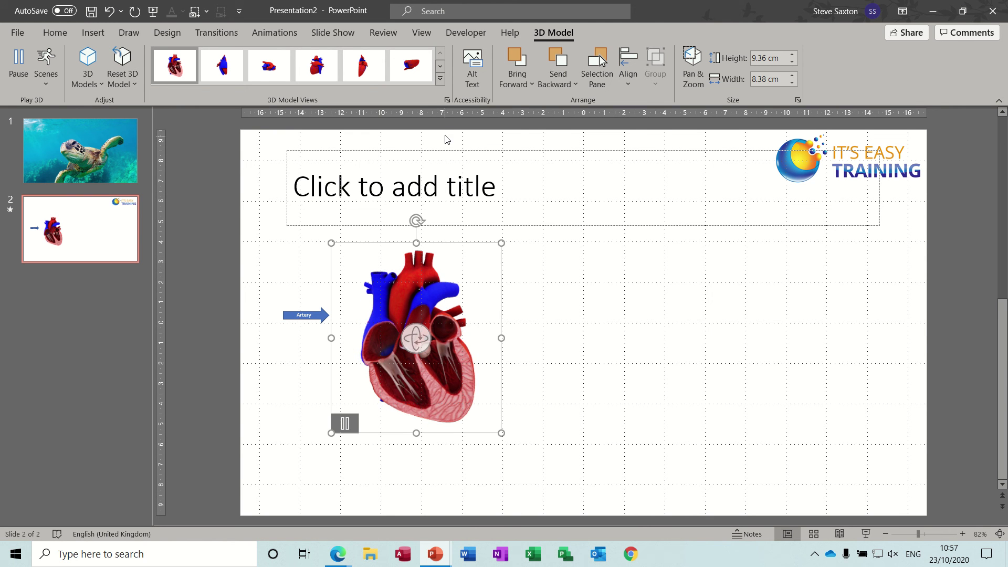
{"action": "left_click", "coordinate": [441, 80]}
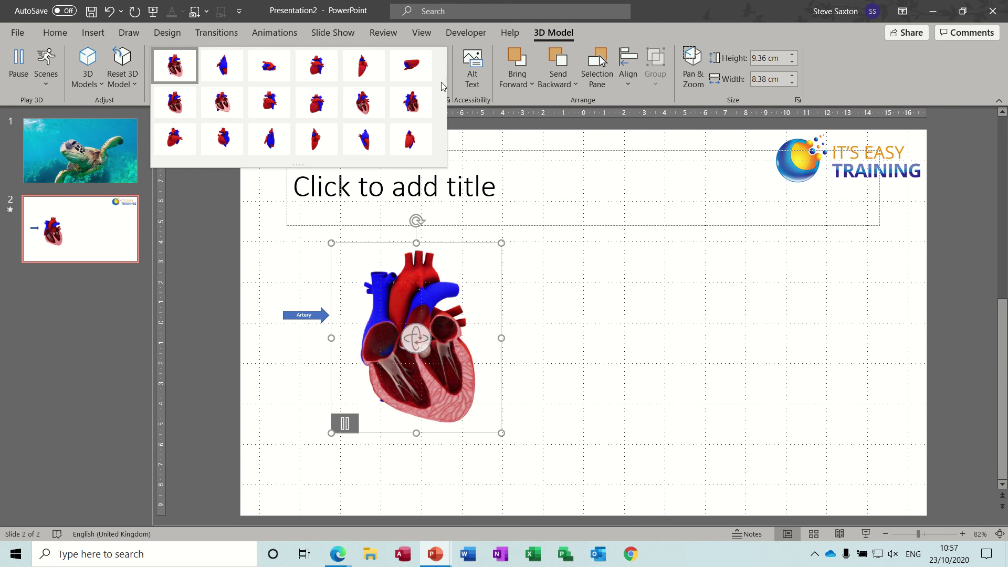
{"action": "left_click", "coordinate": [47, 86]}
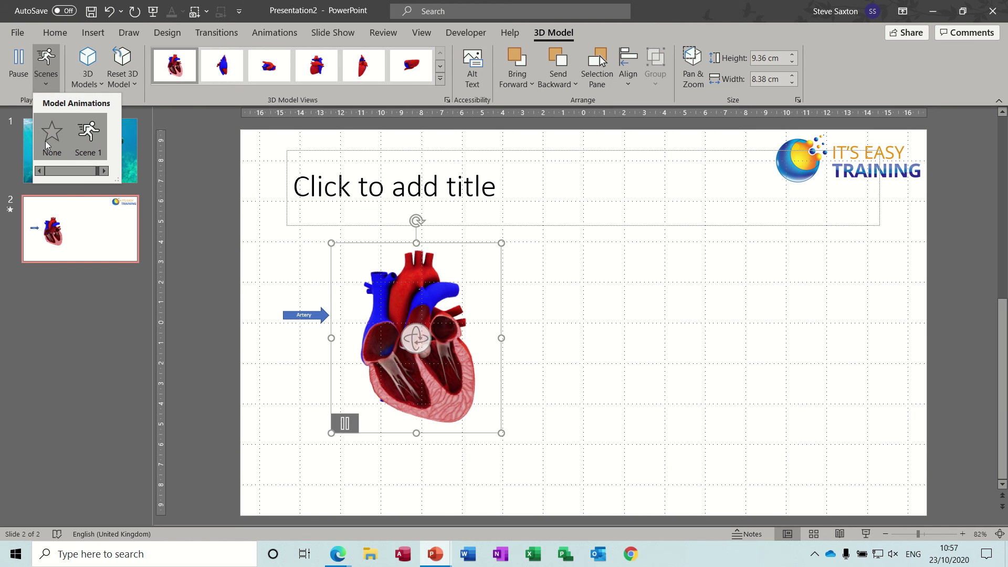
{"action": "left_click", "coordinate": [69, 76]}
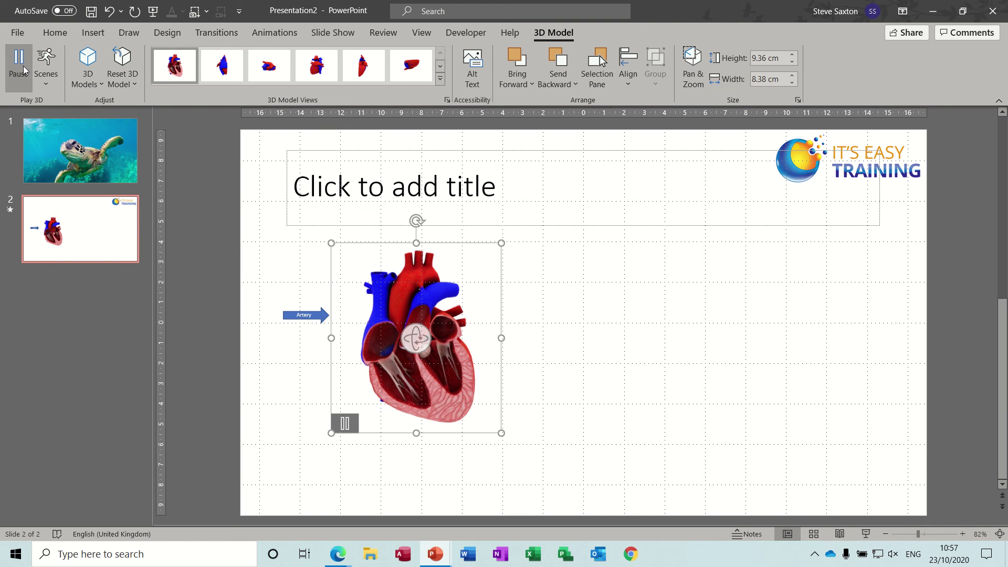
Check the reset options without resetting, then delete the heart model from slide 2.
{"action": "left_click", "coordinate": [101, 85]}
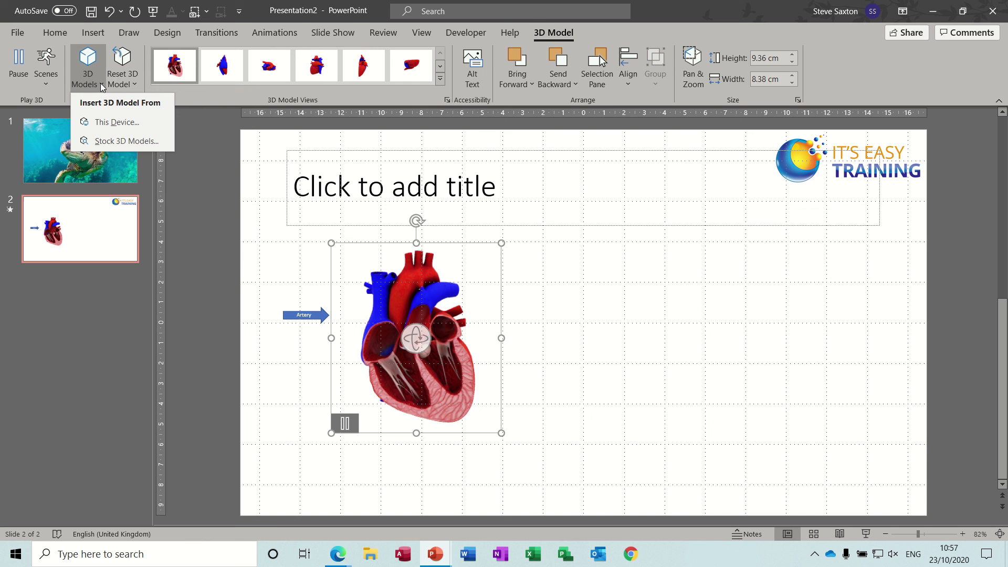
{"action": "left_click", "coordinate": [136, 81]}
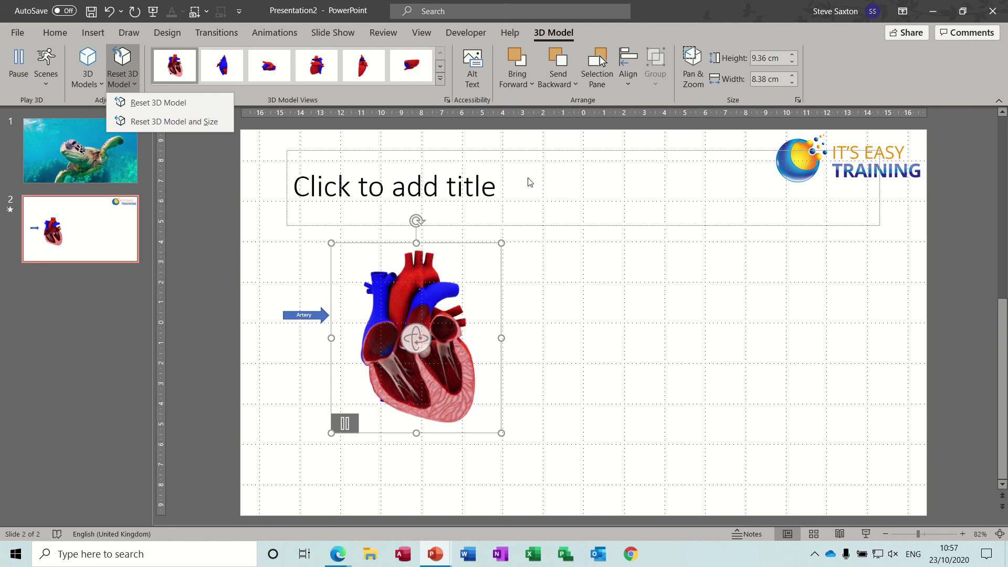
{"action": "left_click", "coordinate": [551, 254]}
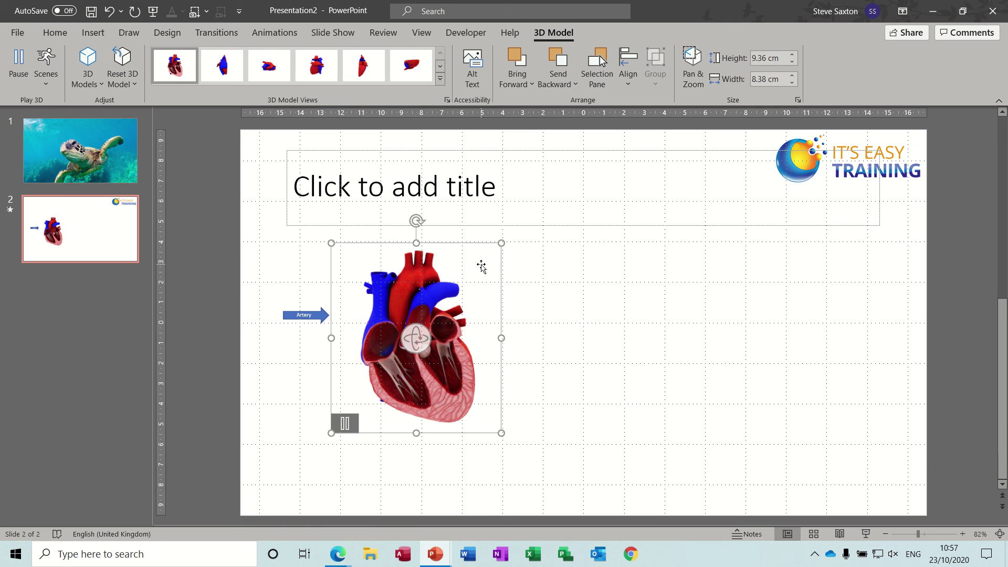
{"action": "key", "text": "Delete"}
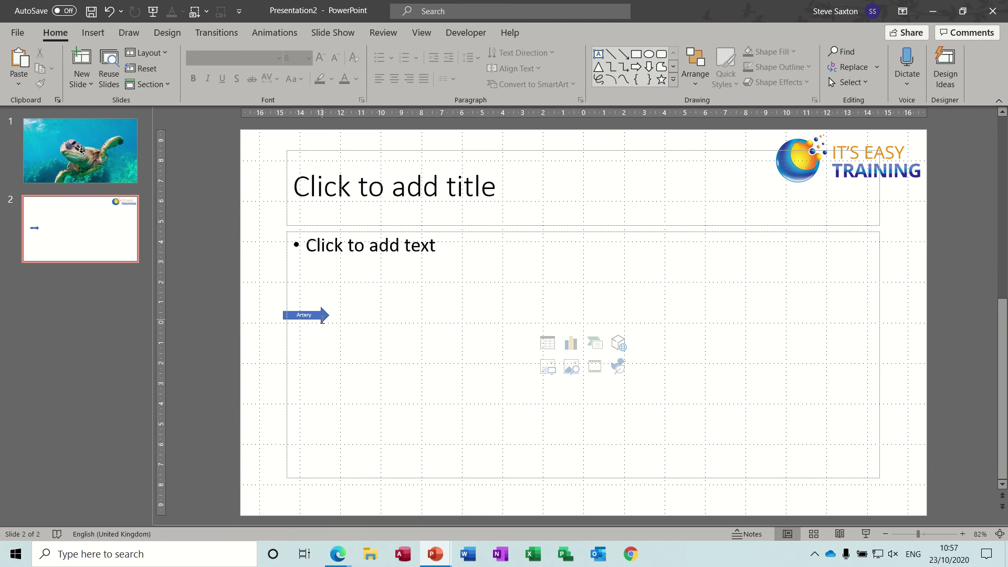
Delete the Artery arrow from slide 2.
{"action": "left_click", "coordinate": [328, 319]}
{"action": "key", "text": "Escape"}
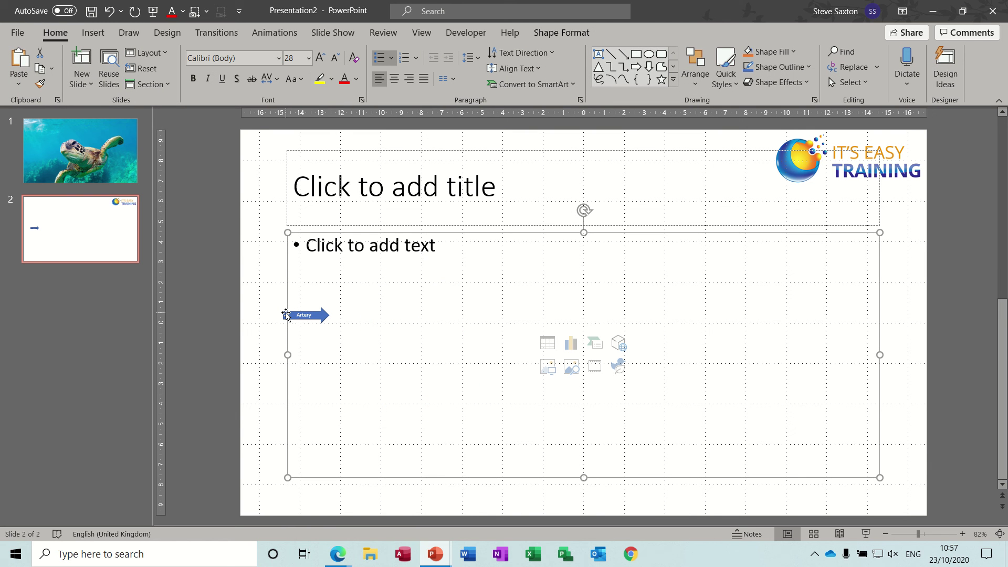
{"action": "left_click", "coordinate": [284, 317]}
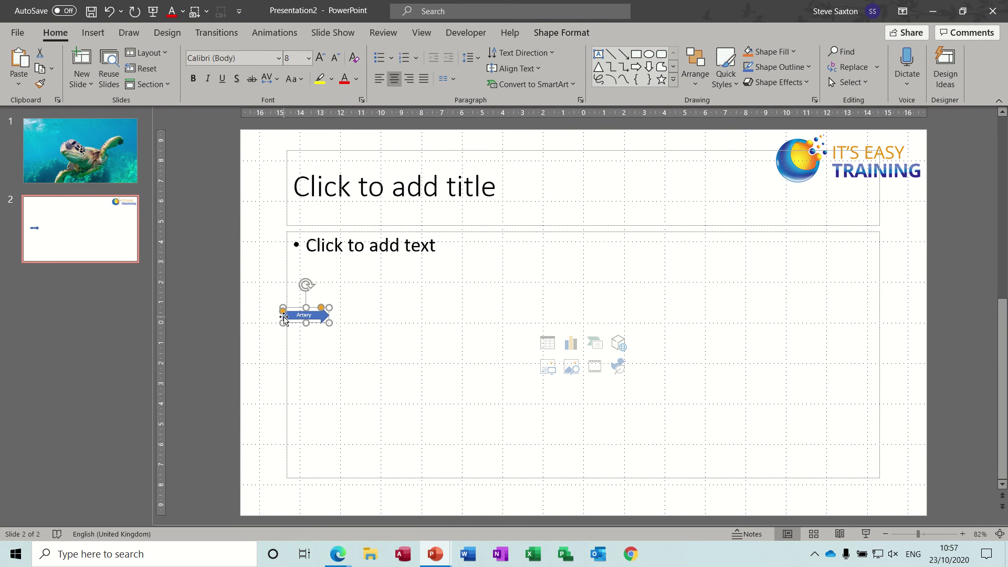
{"action": "key", "text": "Delete"}
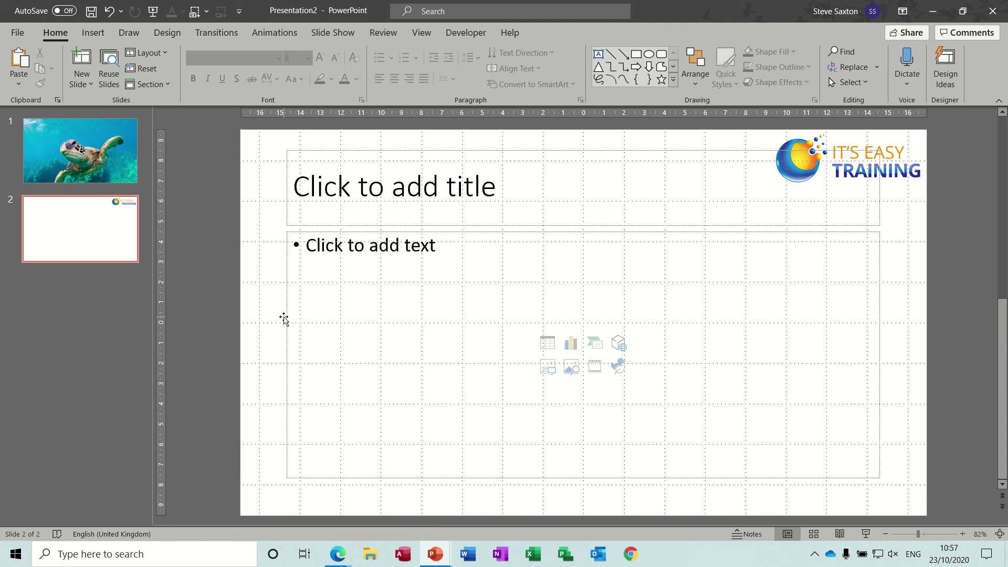
Open the stock 3D models, go to Biology, and pick the kidney and urinary tract model.
{"action": "left_click", "coordinate": [95, 33]}
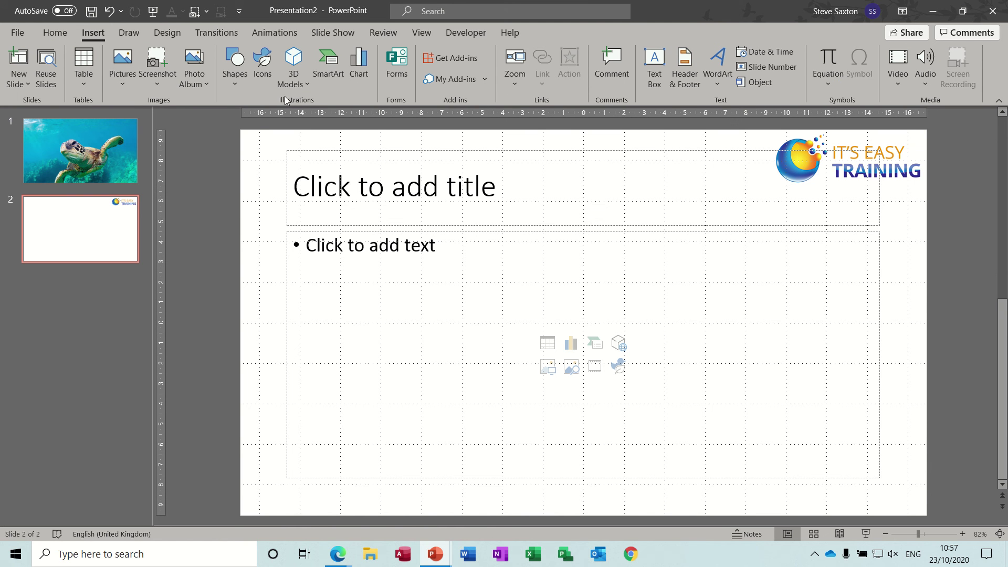
{"action": "left_click", "coordinate": [309, 87]}
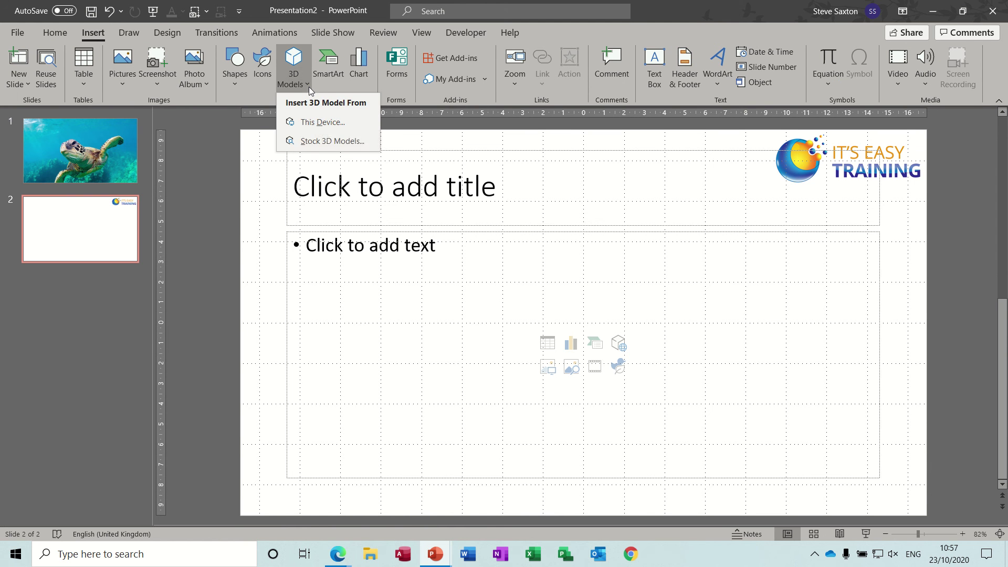
{"action": "left_click", "coordinate": [315, 143]}
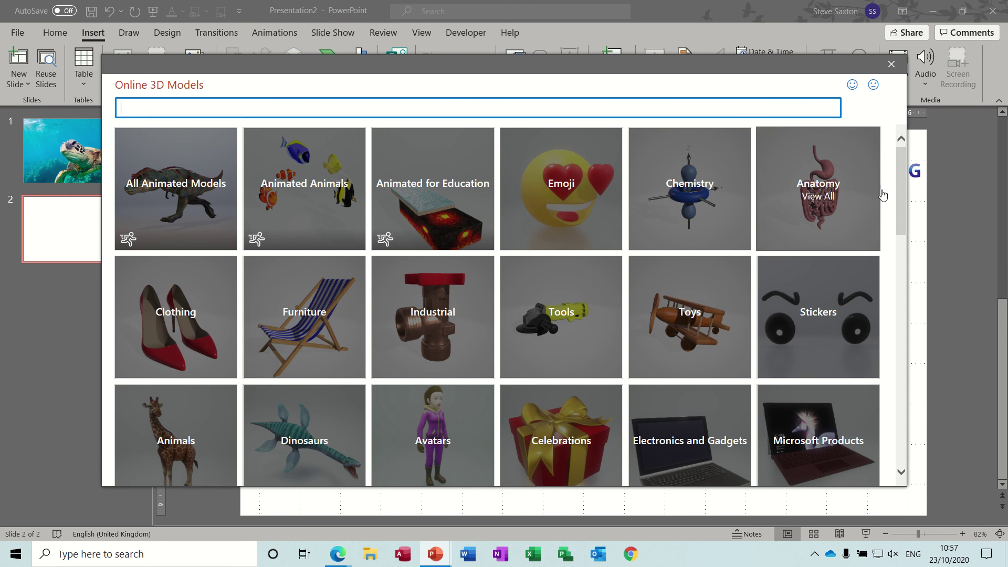
{"action": "left_click_drag", "start_coordinate": [904, 193], "coordinate": [898, 305]}
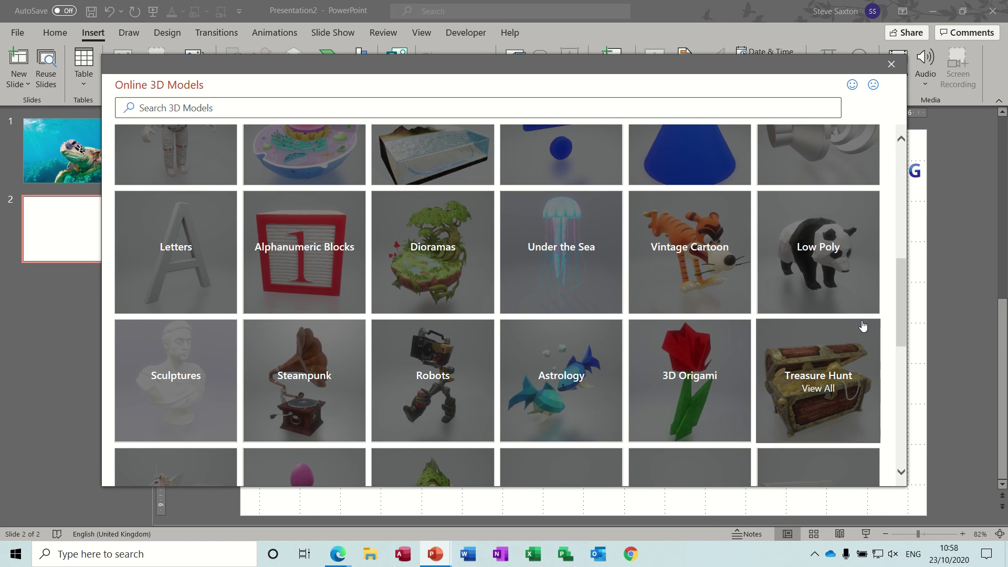
{"action": "left_click_drag", "start_coordinate": [902, 325], "coordinate": [896, 292]}
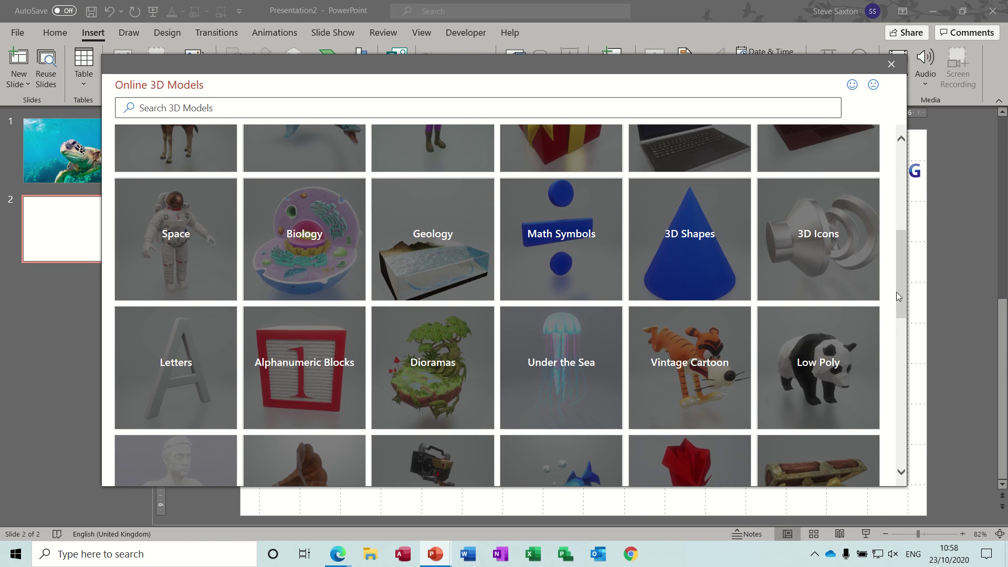
{"action": "left_click", "coordinate": [330, 226]}
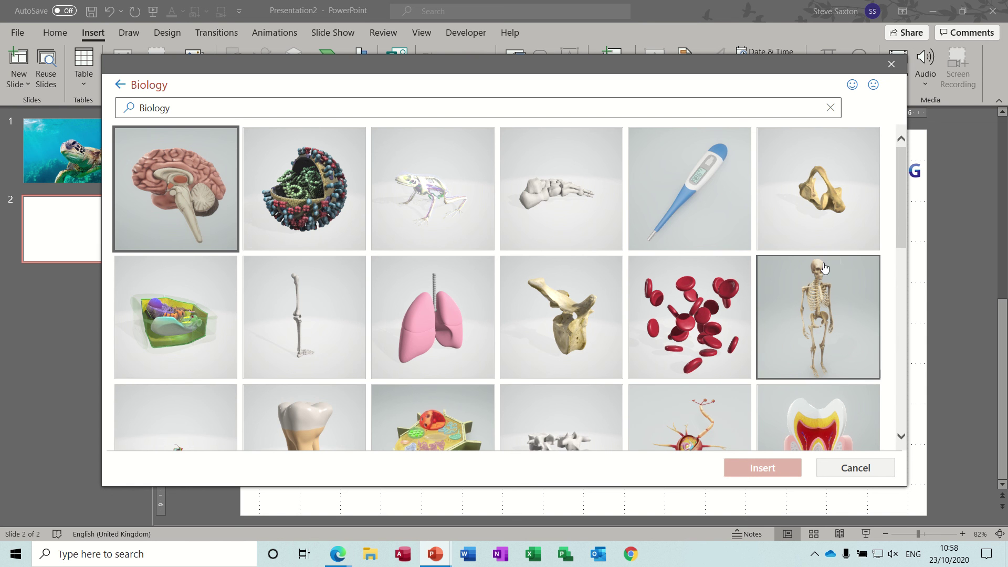
{"action": "left_click_drag", "start_coordinate": [904, 213], "coordinate": [934, 358]}
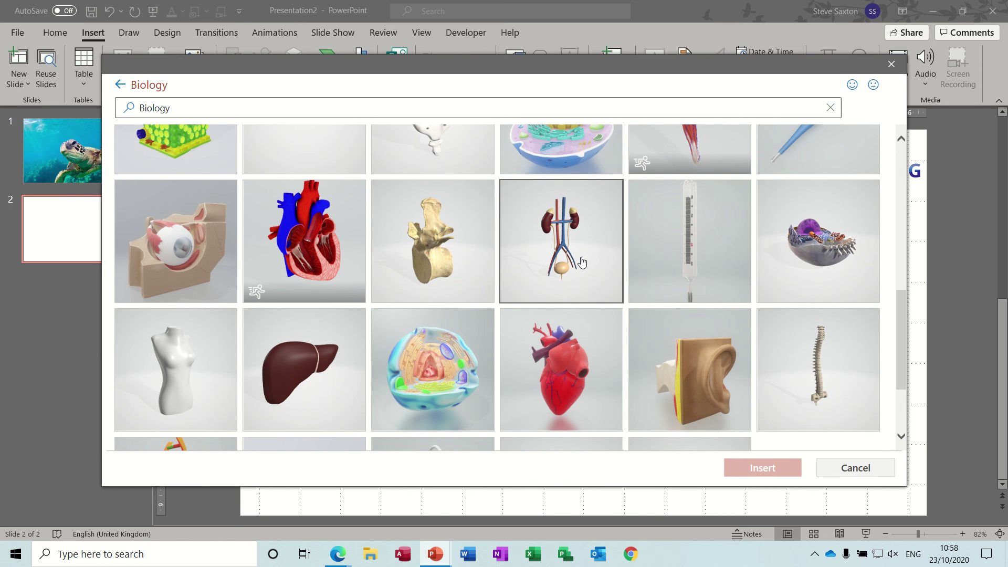
{"action": "left_click", "coordinate": [567, 235]}
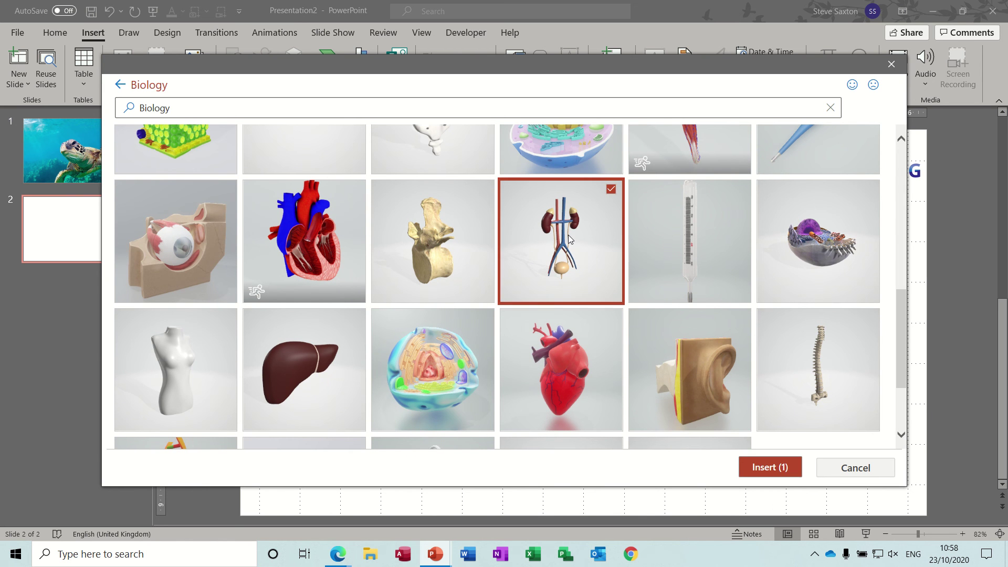
Insert the kidney model, settle on its front preset view, and move it to the slide's left.
{"action": "left_click", "coordinate": [761, 469]}
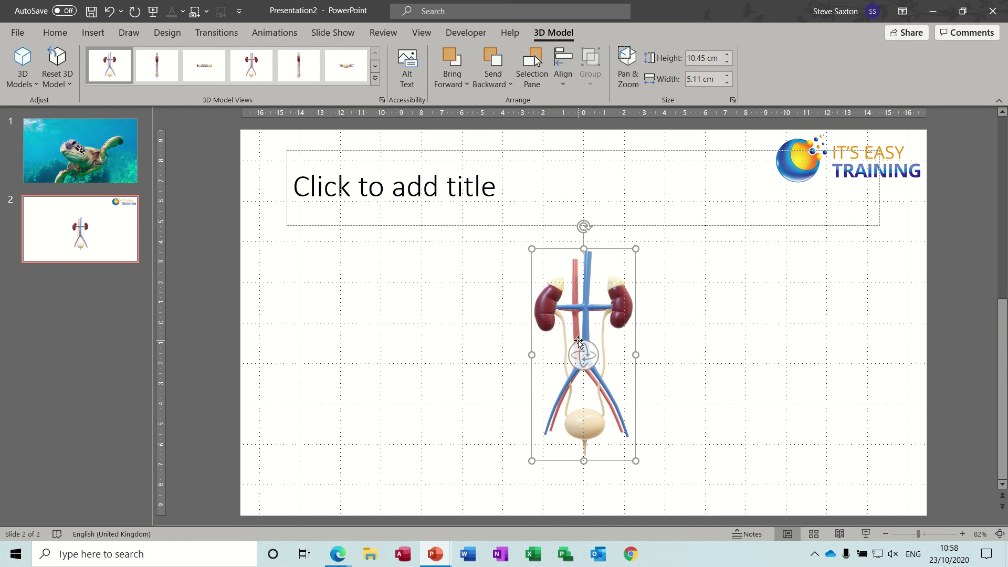
{"action": "left_click_drag", "start_coordinate": [582, 351], "coordinate": [584, 383]}
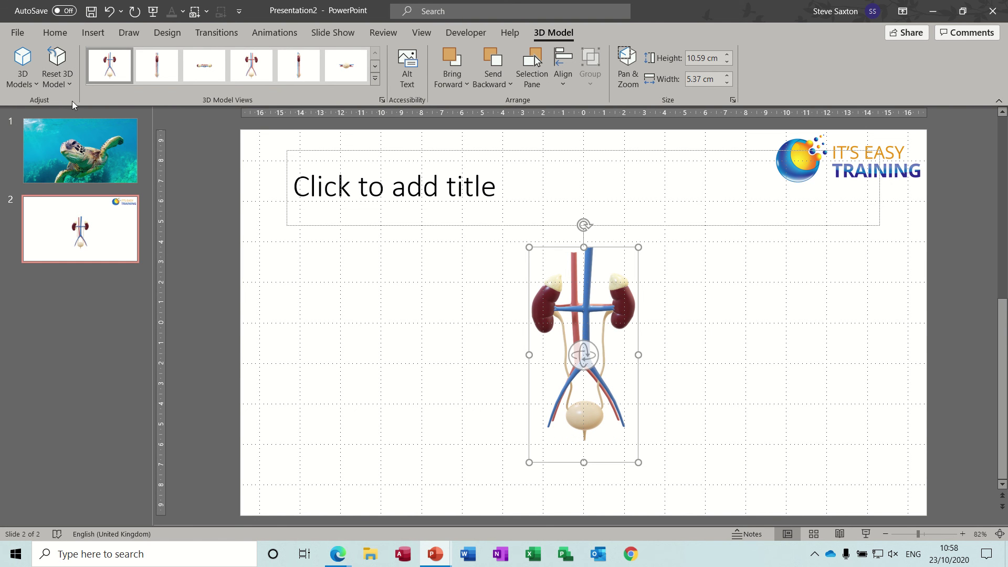
{"action": "left_click", "coordinate": [160, 69]}
{"action": "left_click", "coordinate": [195, 71]}
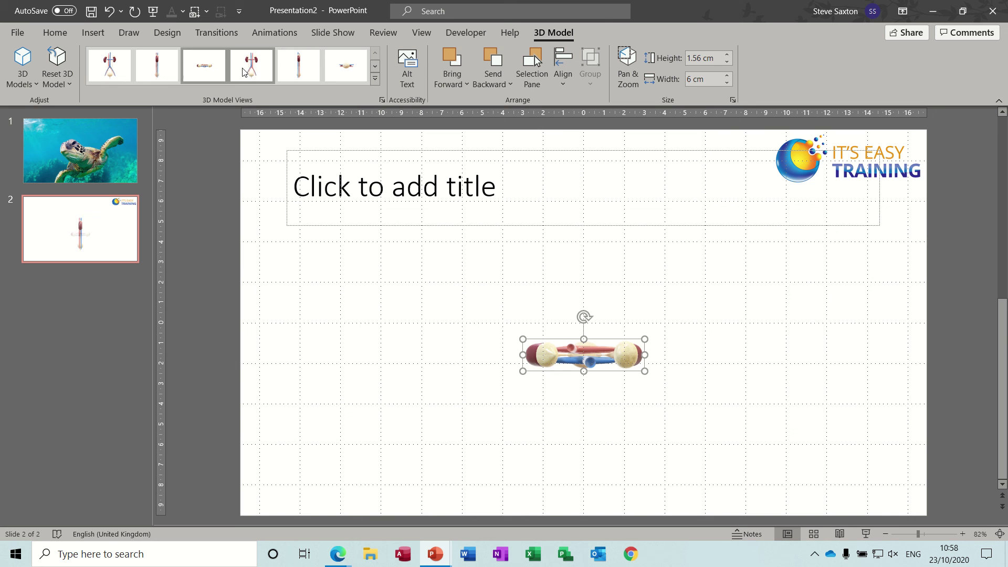
{"action": "left_click", "coordinate": [257, 71]}
{"action": "left_click", "coordinate": [291, 65]}
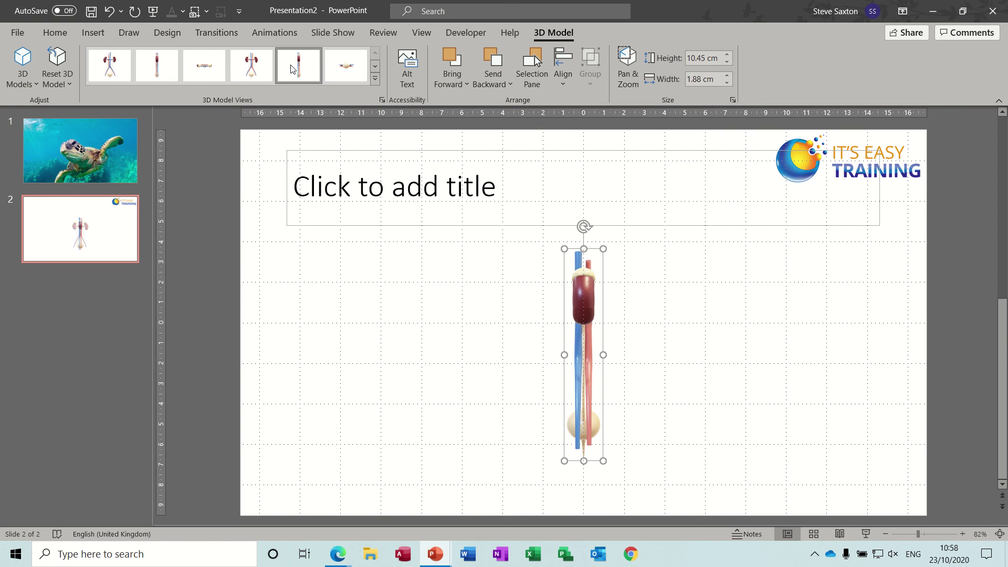
{"action": "left_click", "coordinate": [247, 69]}
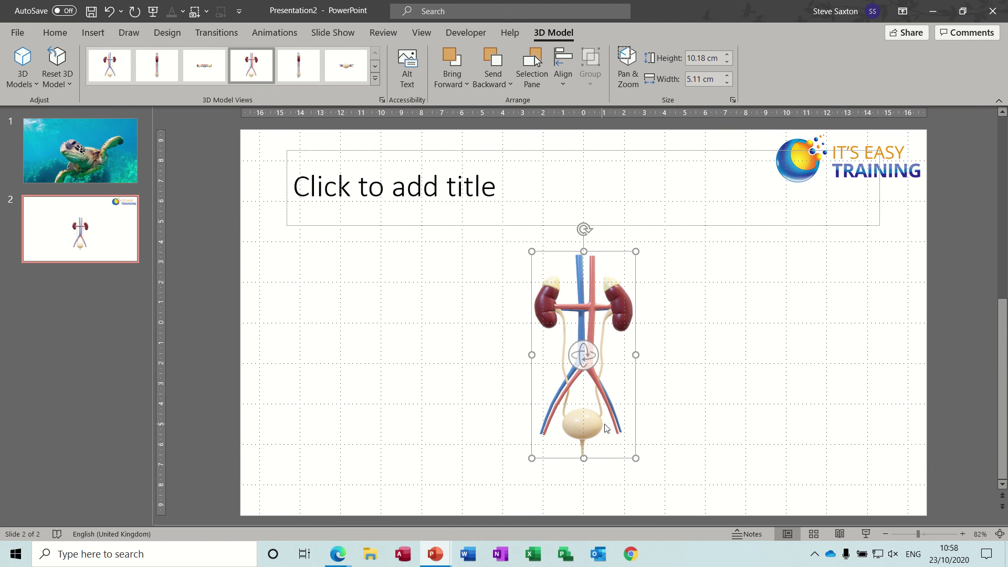
{"action": "left_click", "coordinate": [729, 357]}
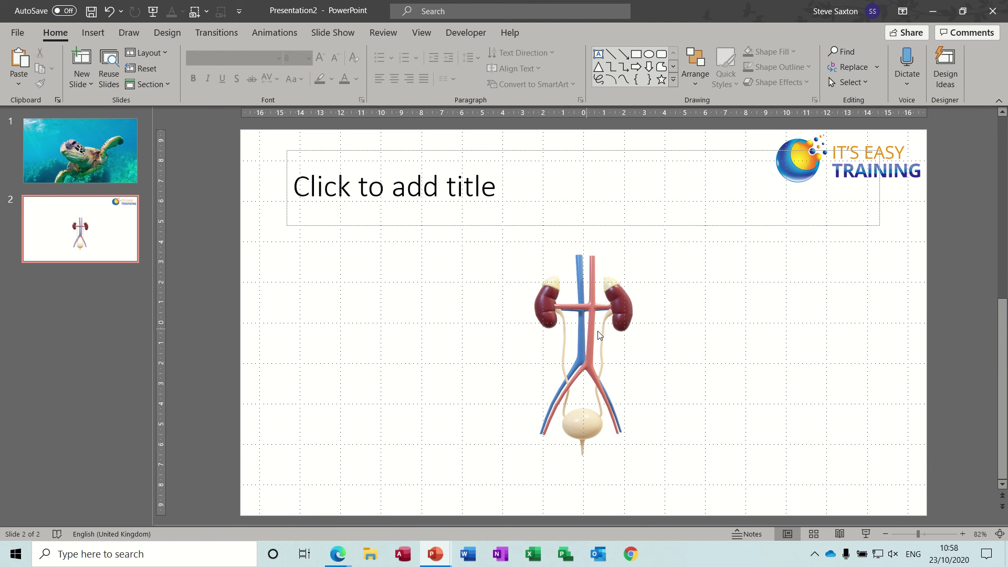
{"action": "left_click_drag", "start_coordinate": [602, 335], "coordinate": [343, 301]}
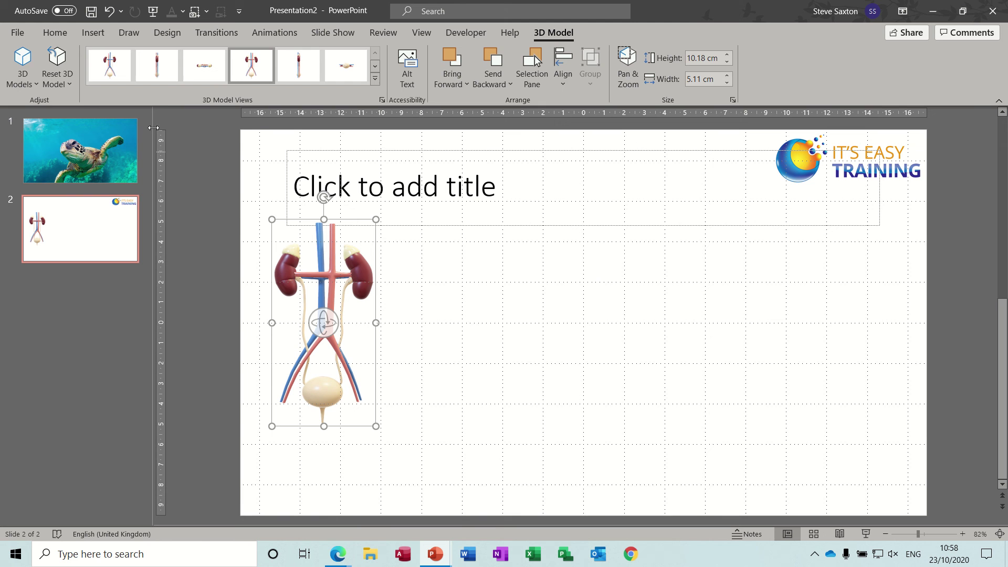
After browsing Industrial, insert the animated falling leaves sticker from the Stickers stock models.
{"action": "left_click", "coordinate": [90, 38]}
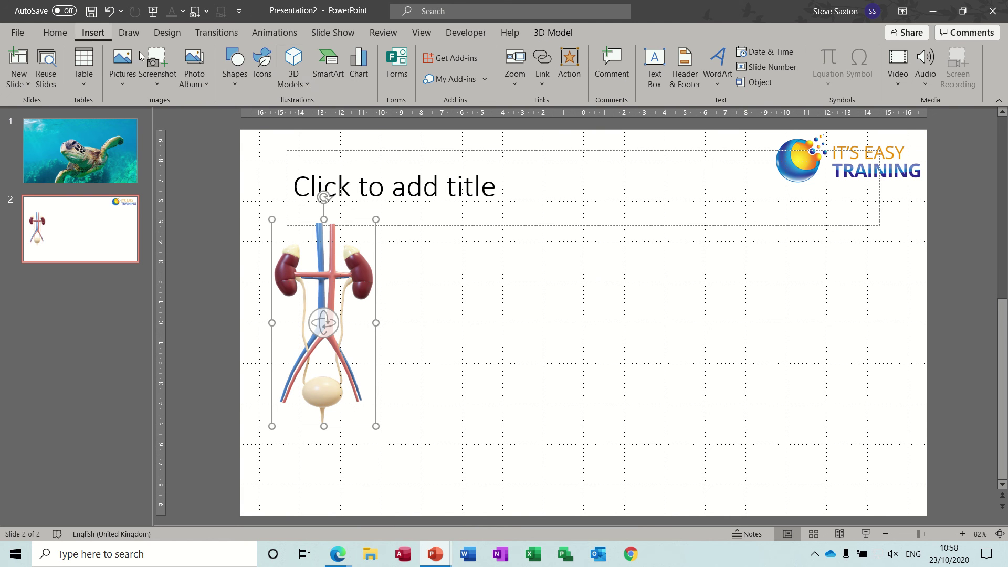
{"action": "left_click", "coordinate": [306, 87]}
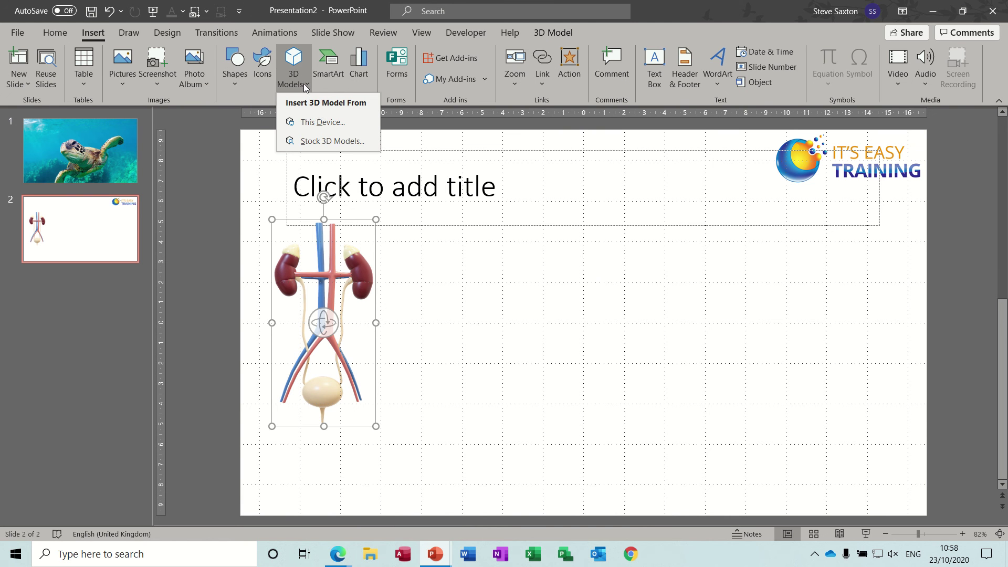
{"action": "left_click", "coordinate": [332, 142]}
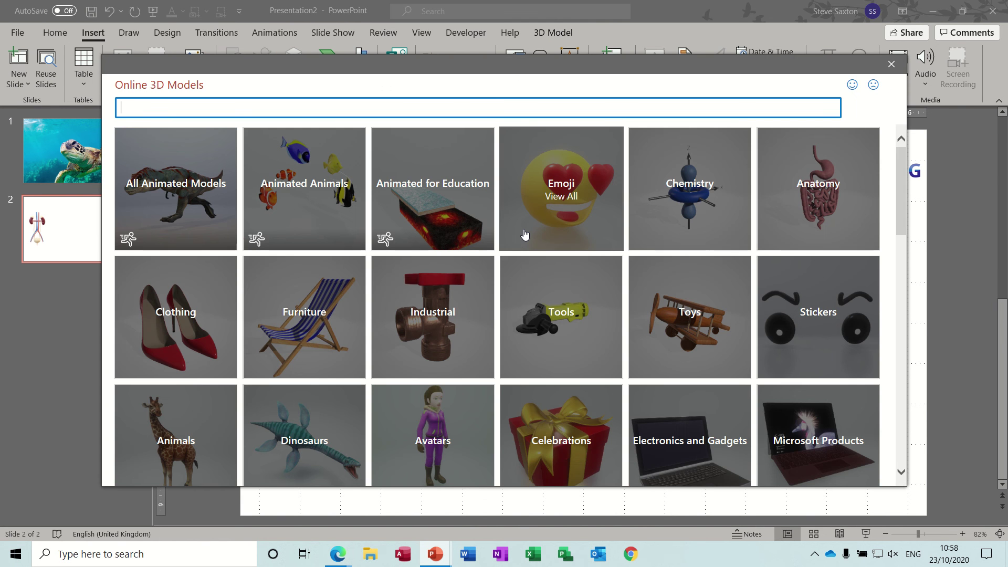
{"action": "left_click", "coordinate": [462, 321]}
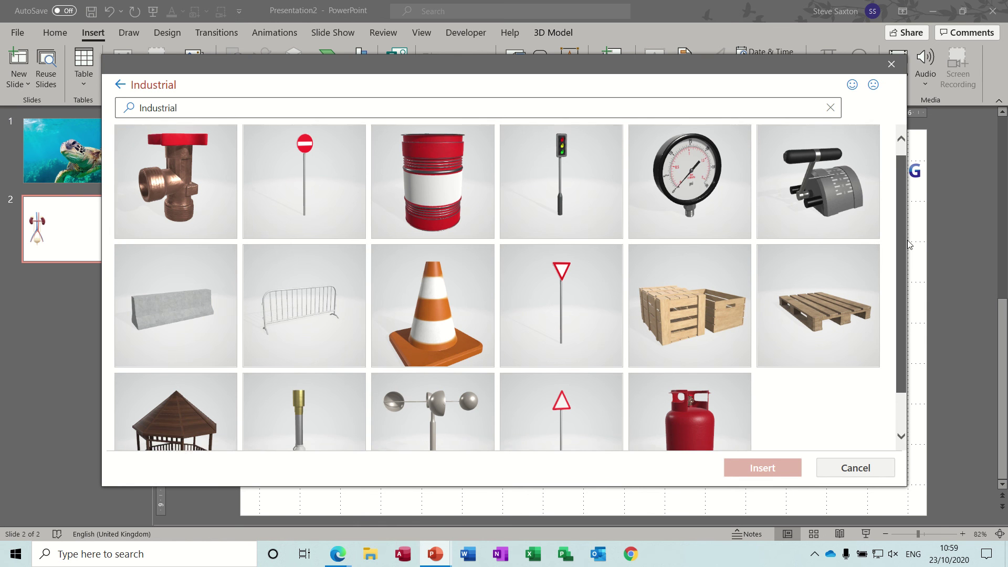
{"action": "scroll", "coordinate": [903, 225], "scroll_direction": "down", "scroll_amount": 2}
{"action": "scroll", "coordinate": [902, 215], "scroll_direction": "up", "scroll_amount": 2}
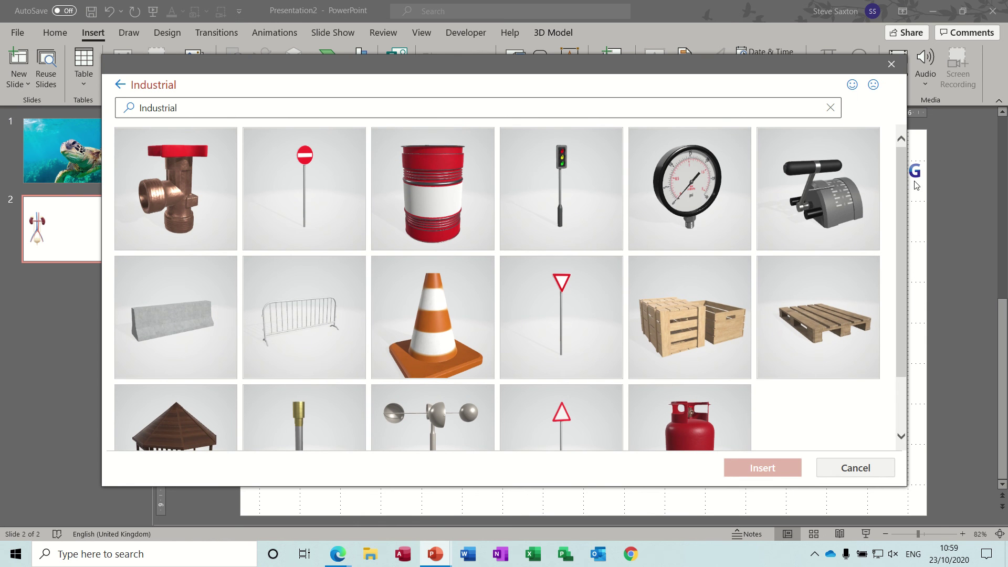
{"action": "left_click", "coordinate": [120, 84]}
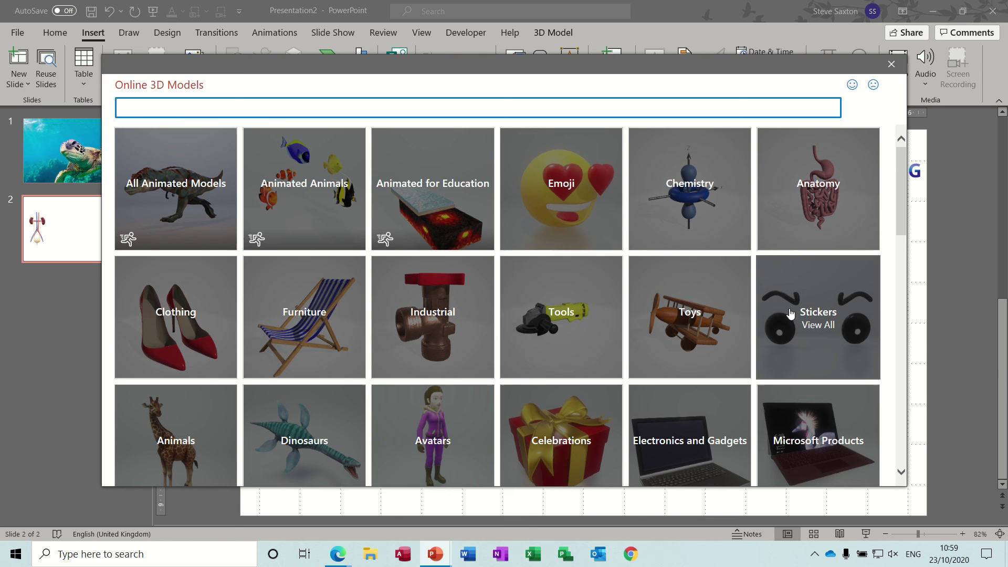
{"action": "left_click", "coordinate": [801, 322]}
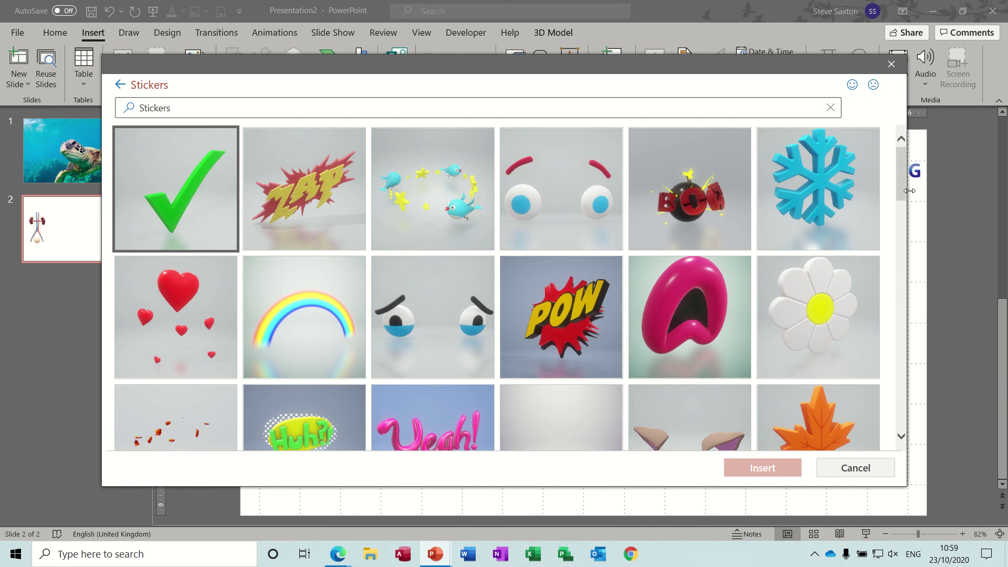
{"action": "left_click_drag", "start_coordinate": [904, 188], "coordinate": [910, 233]}
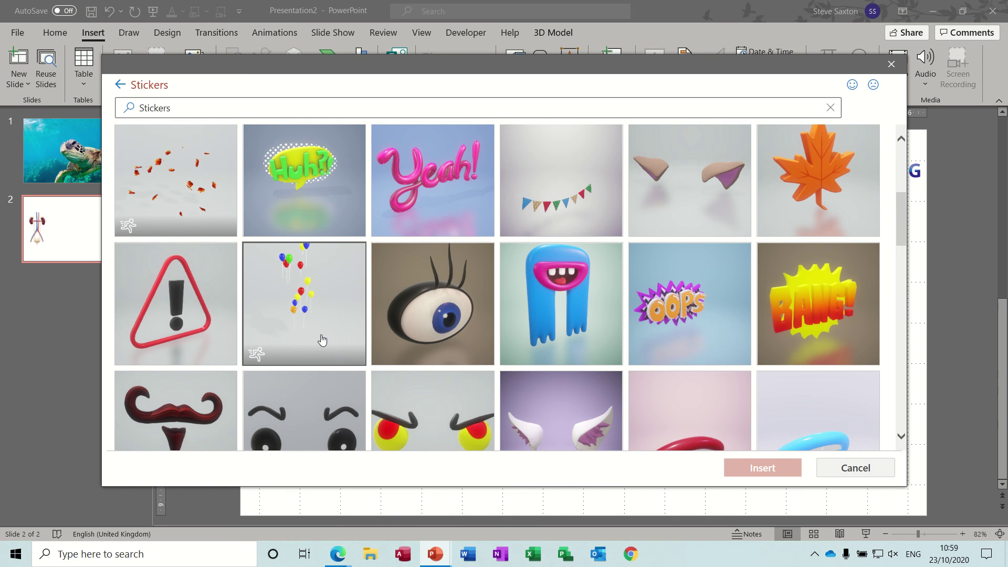
{"action": "left_click", "coordinate": [158, 208]}
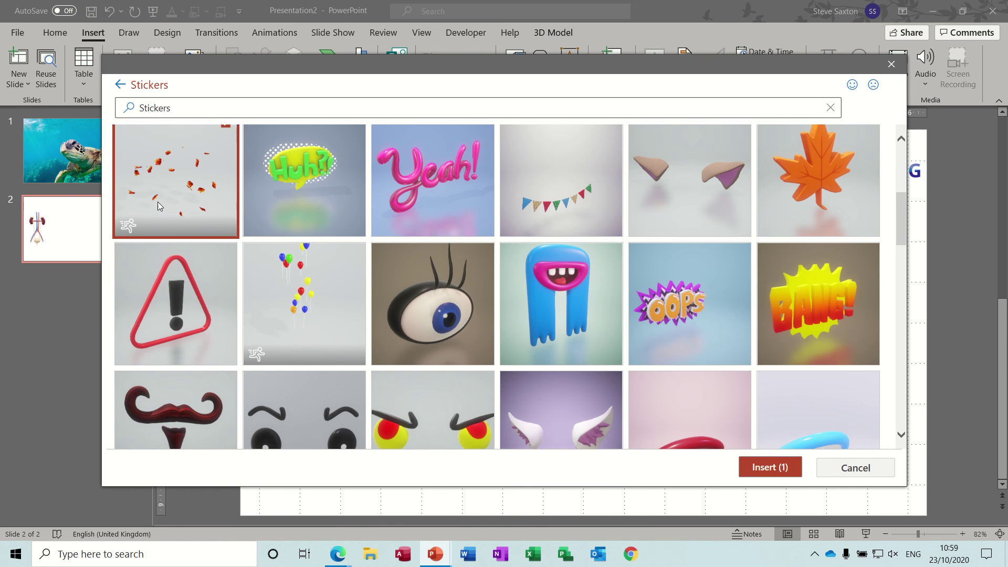
{"action": "left_click", "coordinate": [774, 470]}
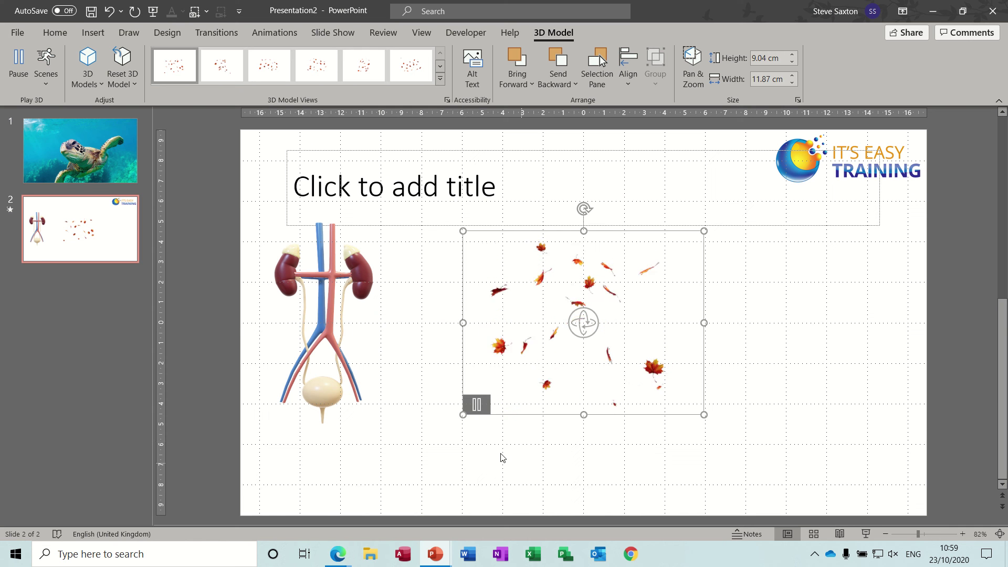
On slide 2, delete the falling leaves model and then the kidney model.
{"action": "scroll", "coordinate": [198, 341], "scroll_direction": "up", "scroll_amount": 1}
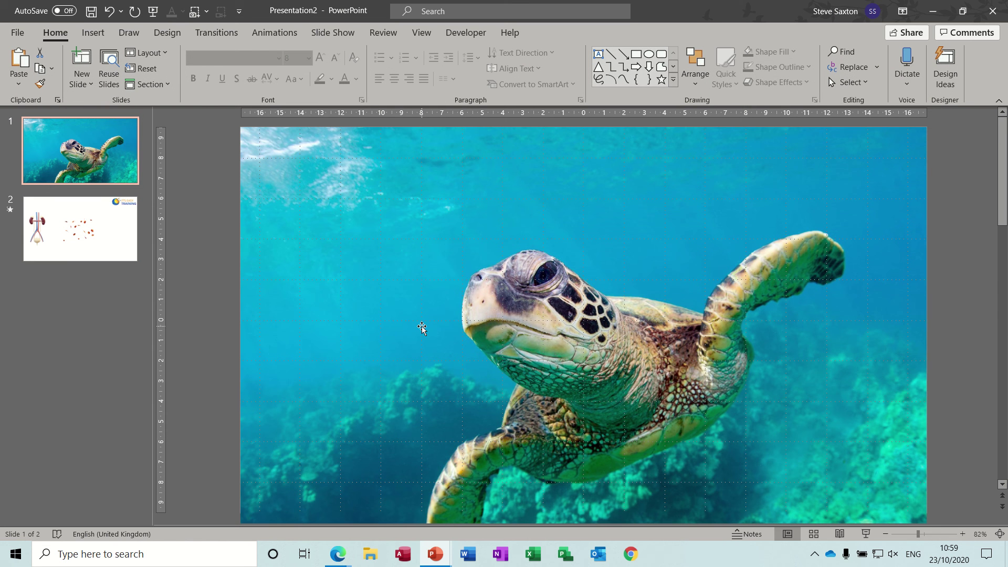
{"action": "left_click", "coordinate": [369, 205]}
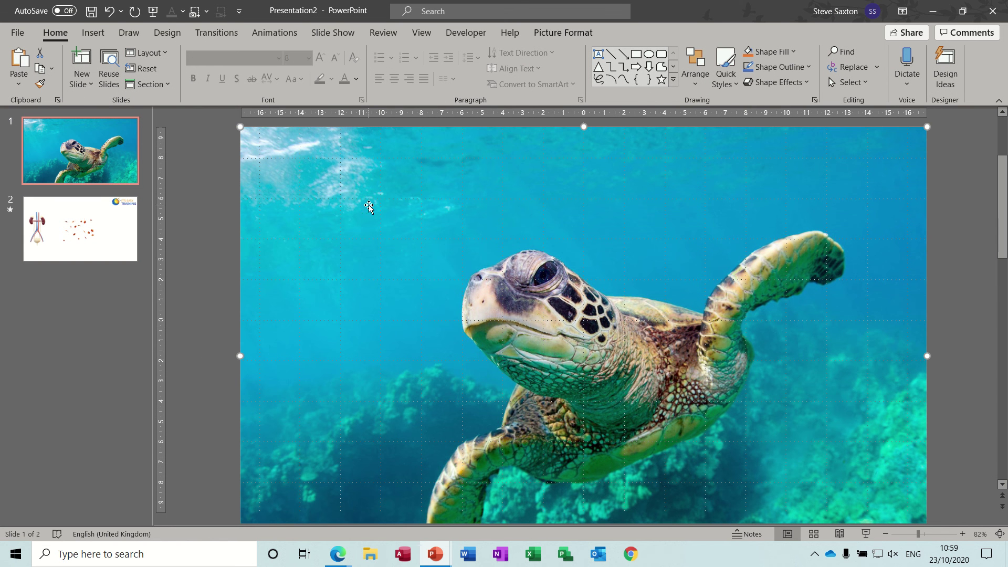
{"action": "left_click", "coordinate": [126, 233]}
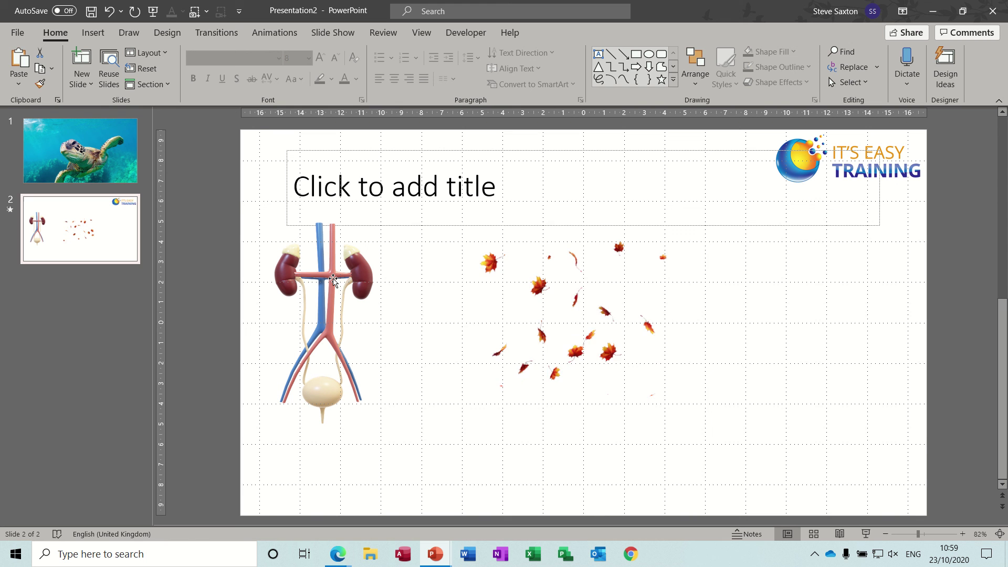
{"action": "mouse_move", "coordinate": [584, 326]}
{"action": "left_click", "coordinate": [594, 347]}
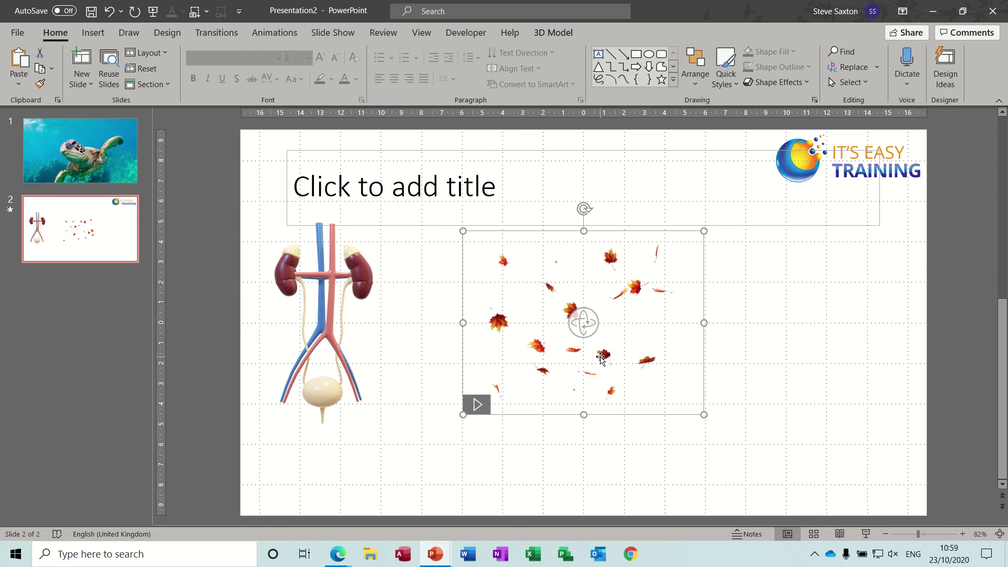
{"action": "key", "text": "Delete"}
{"action": "left_click", "coordinate": [344, 320]}
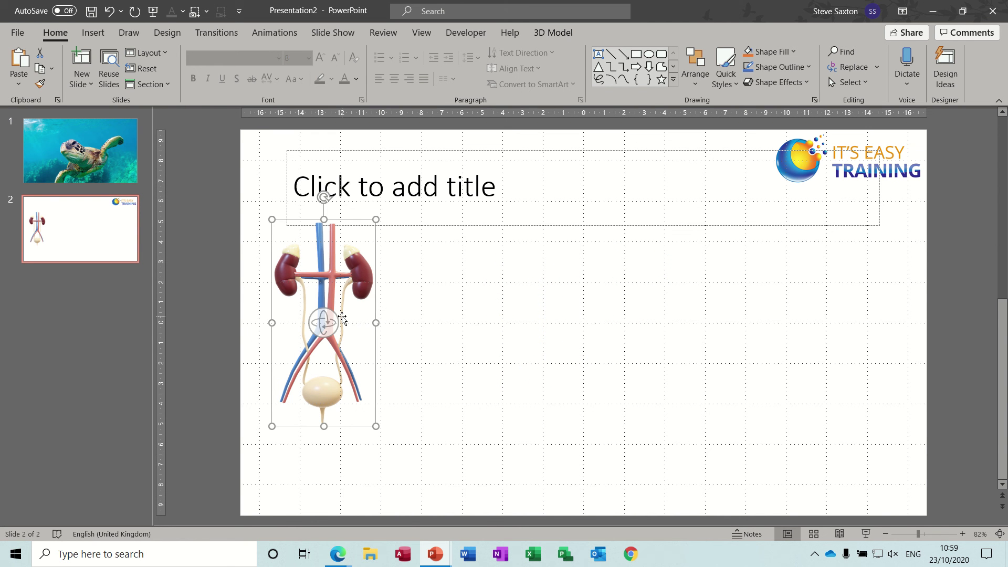
{"action": "key", "text": "Delete"}
Look over the turtle photo slide, then return to slide 2.
{"action": "left_click", "coordinate": [125, 173]}
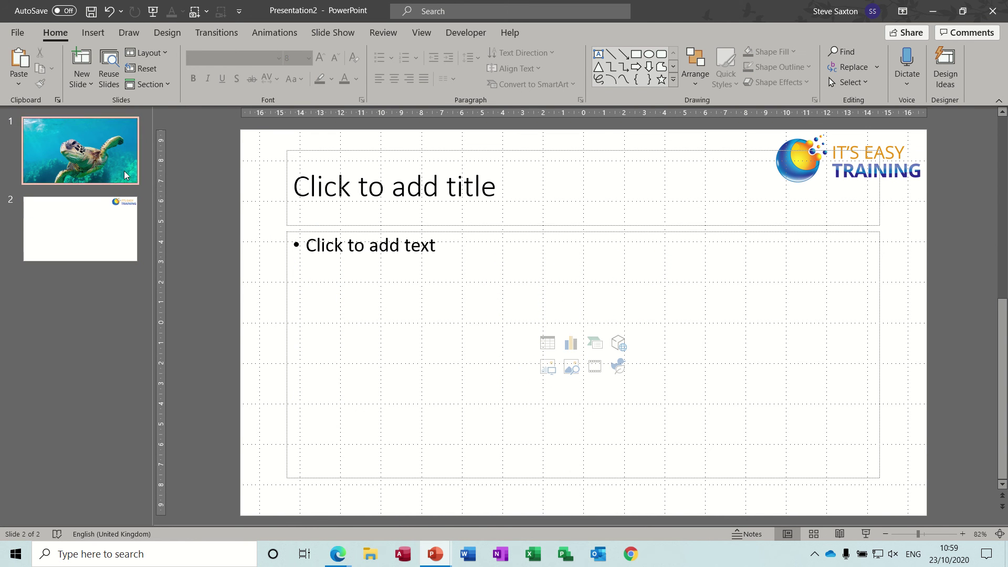
{"action": "left_click", "coordinate": [368, 177]}
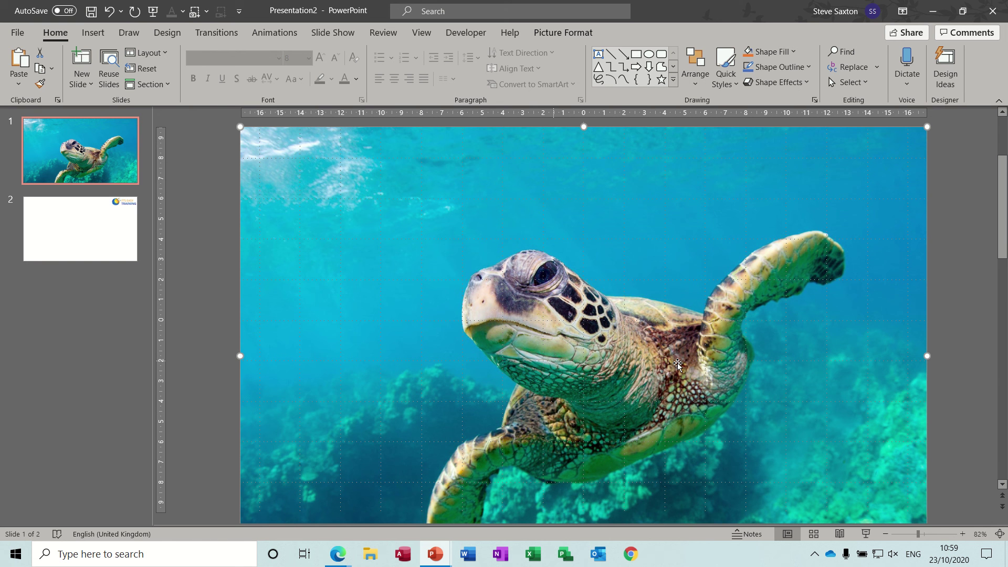
{"action": "left_click", "coordinate": [67, 232]}
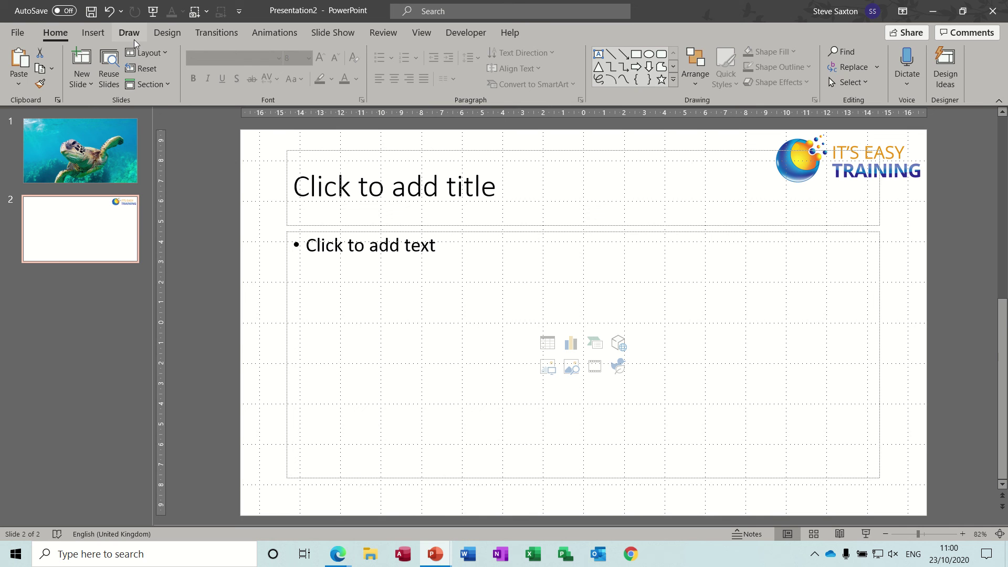
{"action": "left_click", "coordinate": [95, 34]}
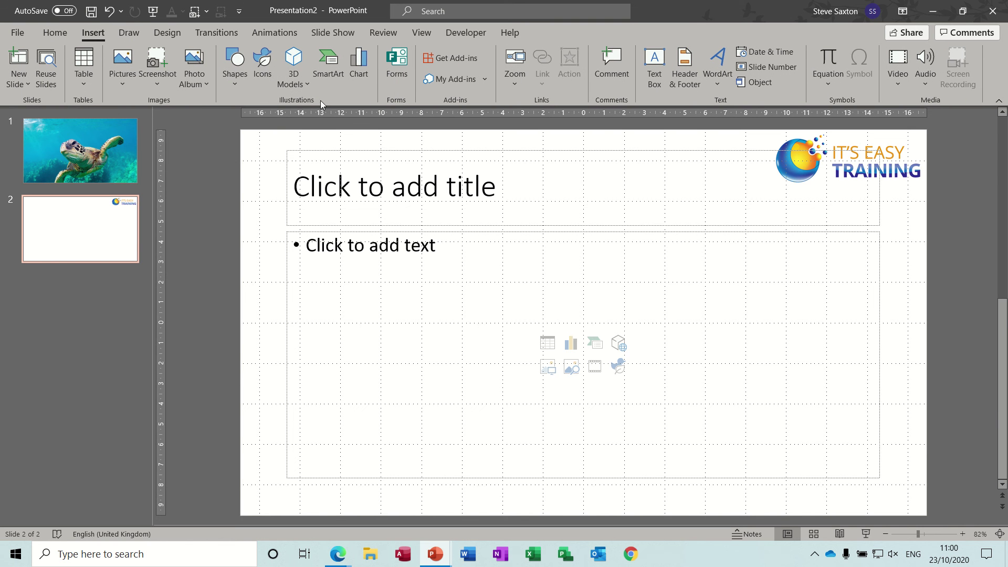